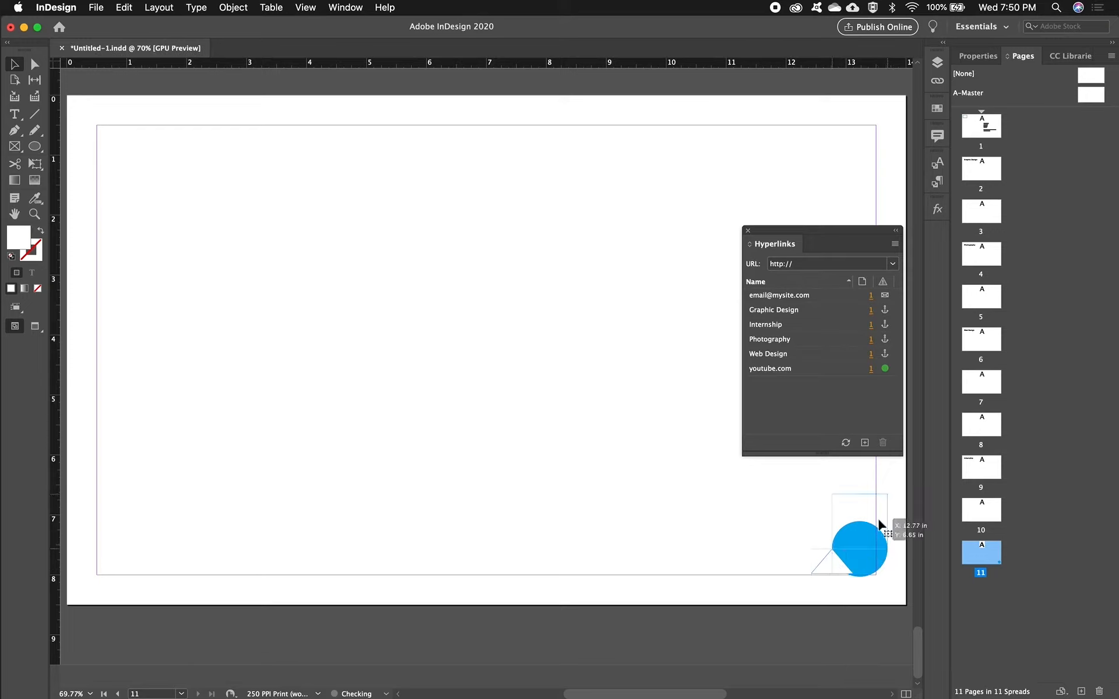
- Undo the last shape moves, and group the blue circle with the white triangle on page 11
{"action": "key", "text": "super+z"}
{"action": "key", "text": "super+z"}
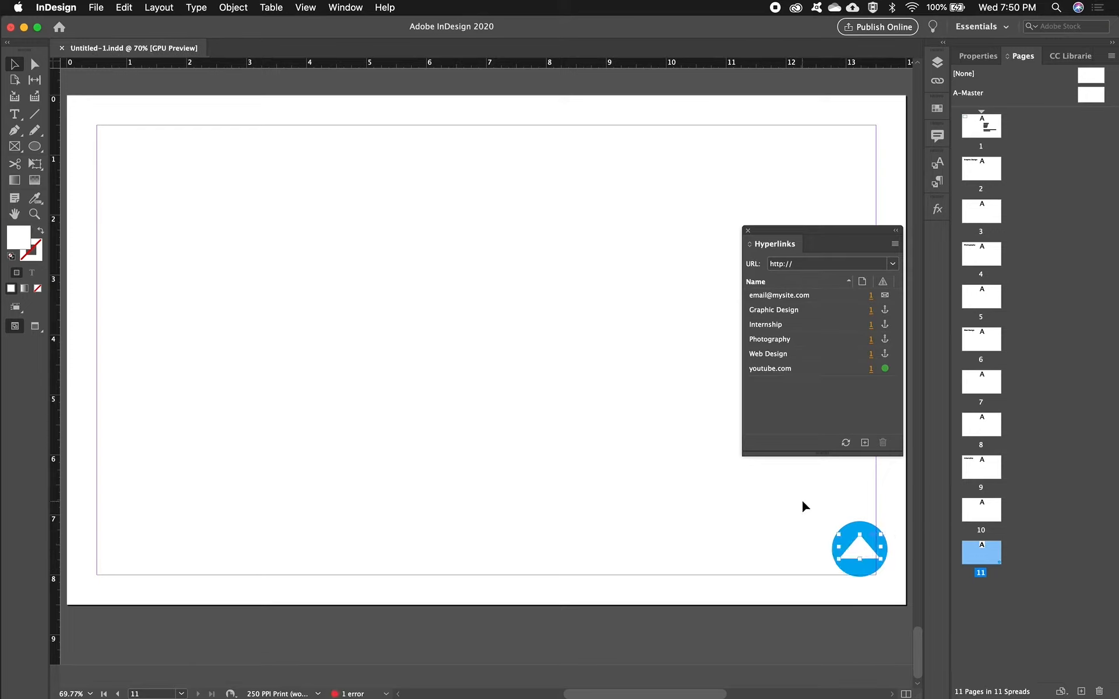
{"action": "left_click", "coordinate": [808, 513]}
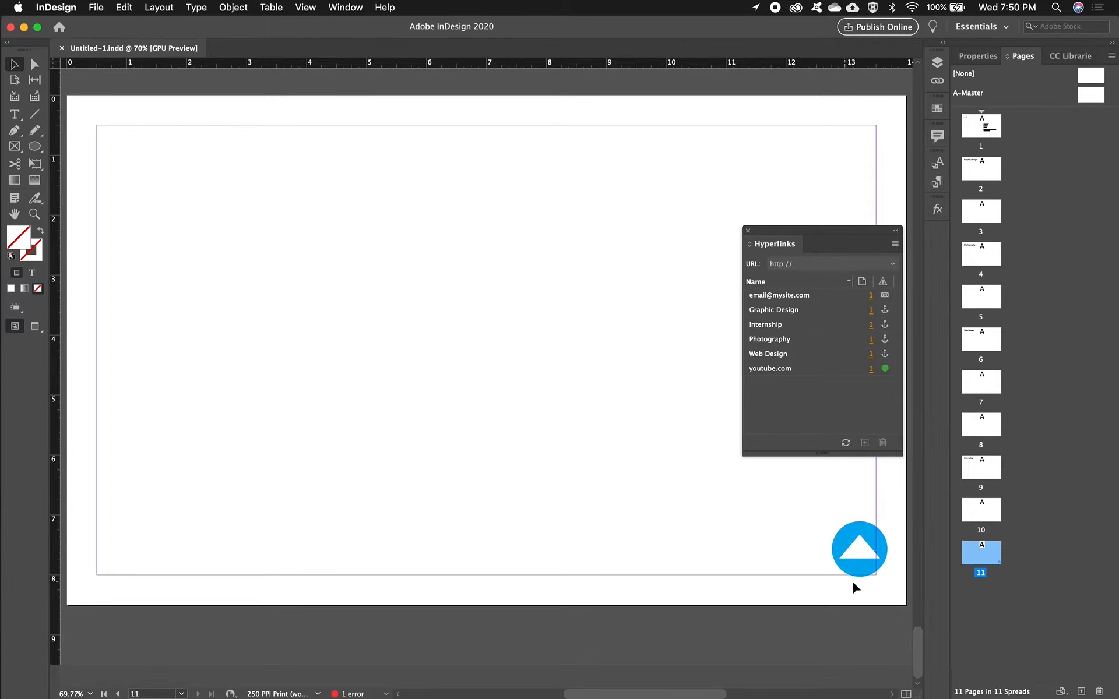
{"action": "left_click_drag", "start_coordinate": [823, 508], "coordinate": [890, 595]}
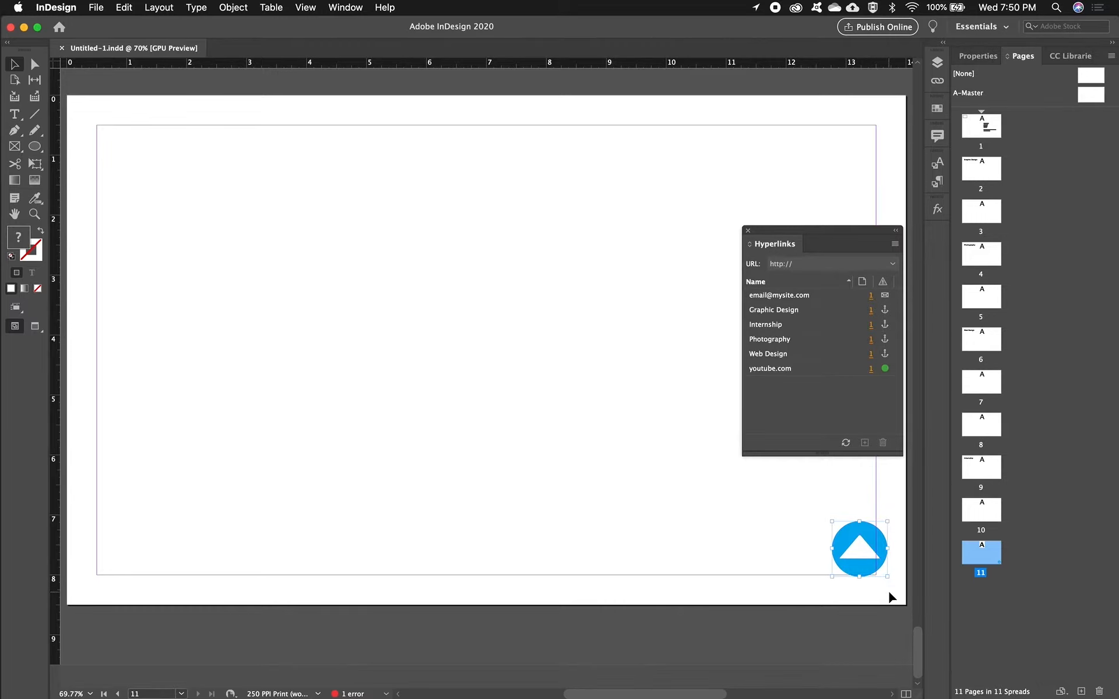
{"action": "left_click", "coordinate": [234, 8]}
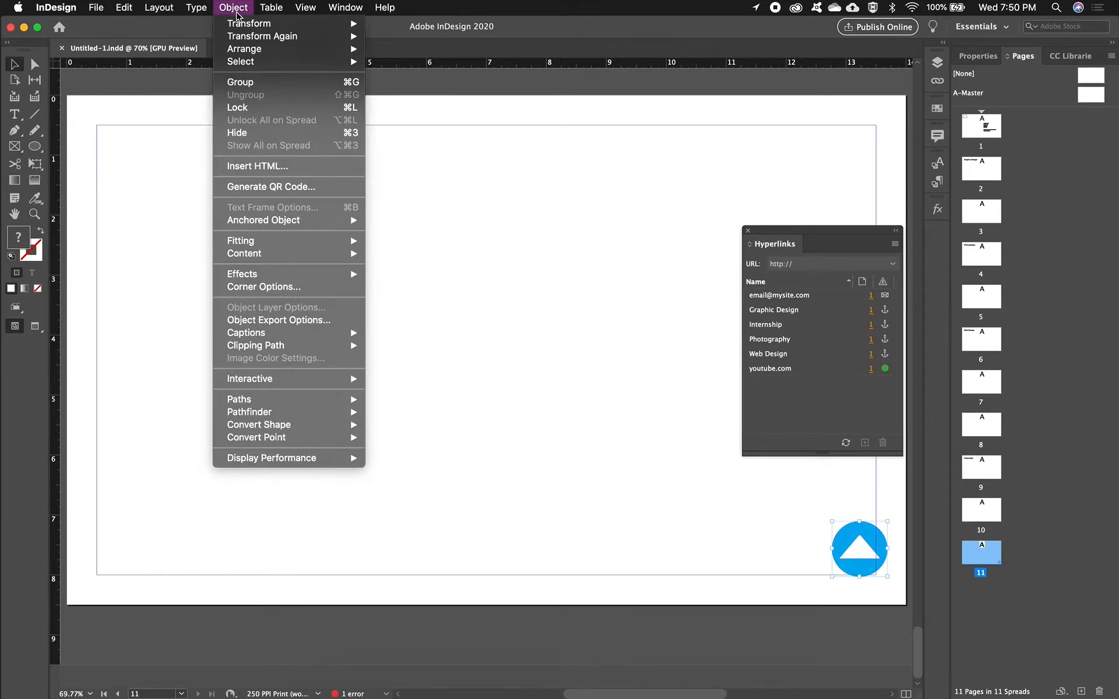
{"action": "left_click", "coordinate": [247, 83]}
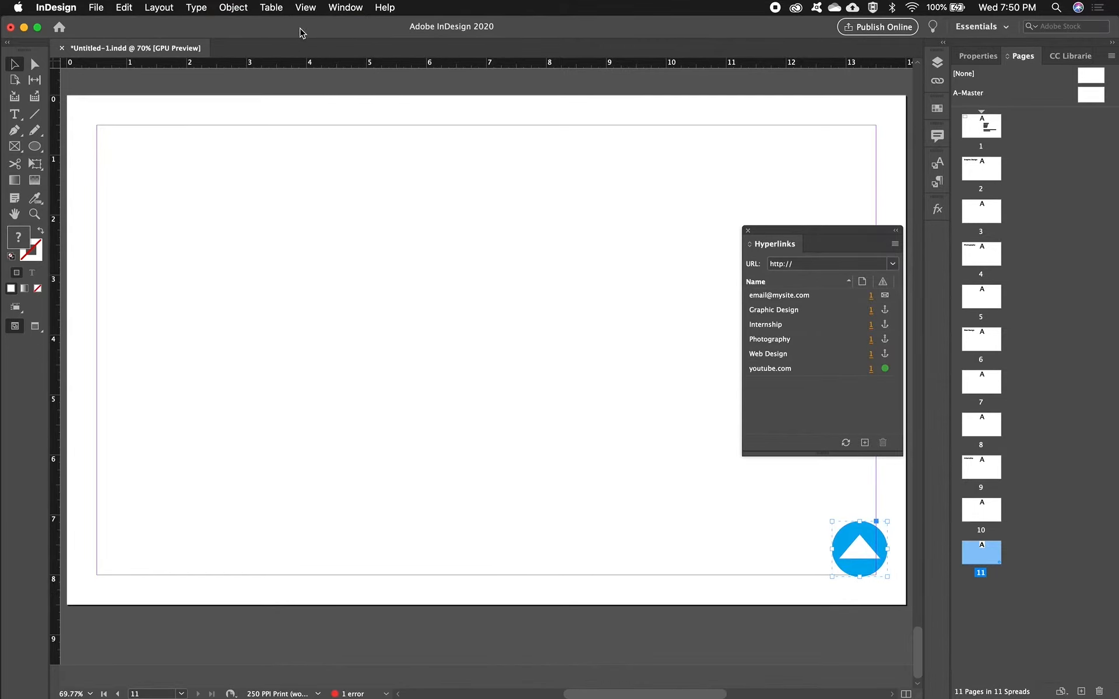
- Bring up the Buttons and Forms controls for the grouped arrow graphic
{"action": "left_click", "coordinate": [344, 12]}
{"action": "mouse_move", "coordinate": [370, 158]}
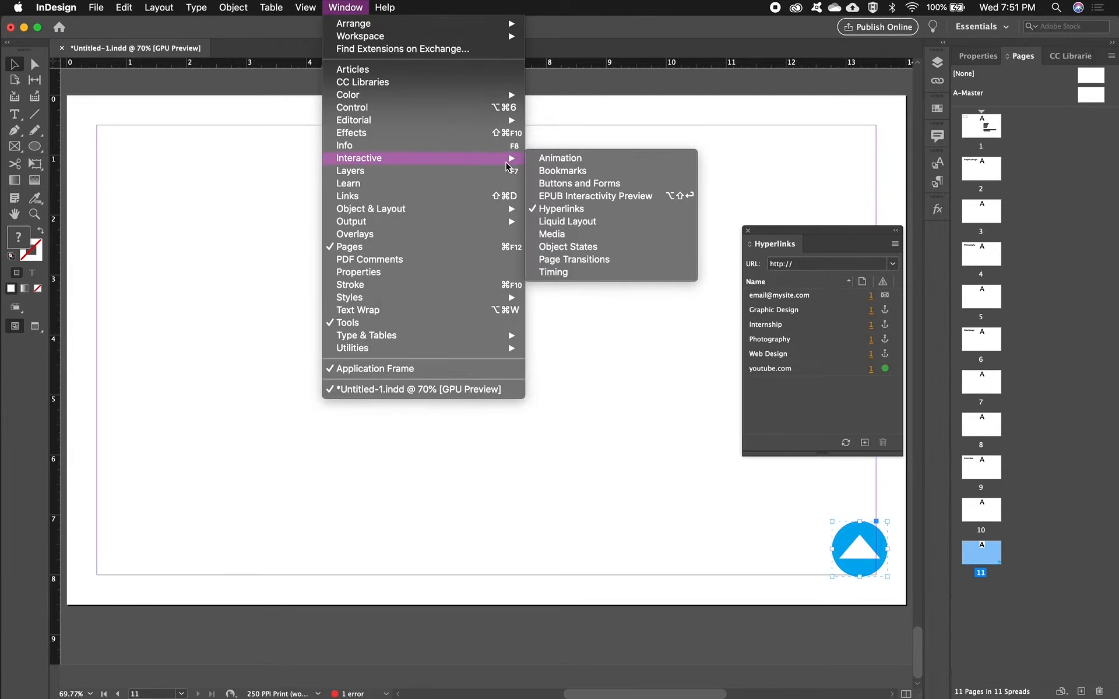
{"action": "left_click", "coordinate": [550, 184]}
{"action": "left_click_drag", "start_coordinate": [535, 185], "coordinate": [668, 213]}
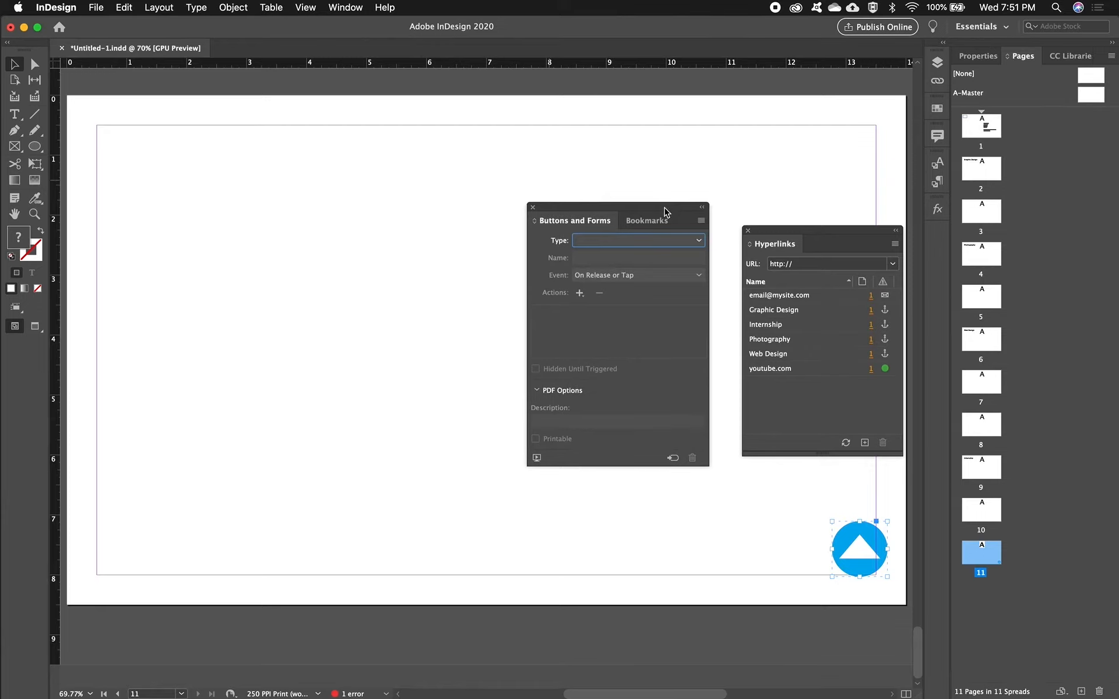
- Create a text anchor hyperlink destination named "Top Anchor" in the empty text frame at the upper-left corner of page 1
{"action": "double_click", "coordinate": [979, 133]}
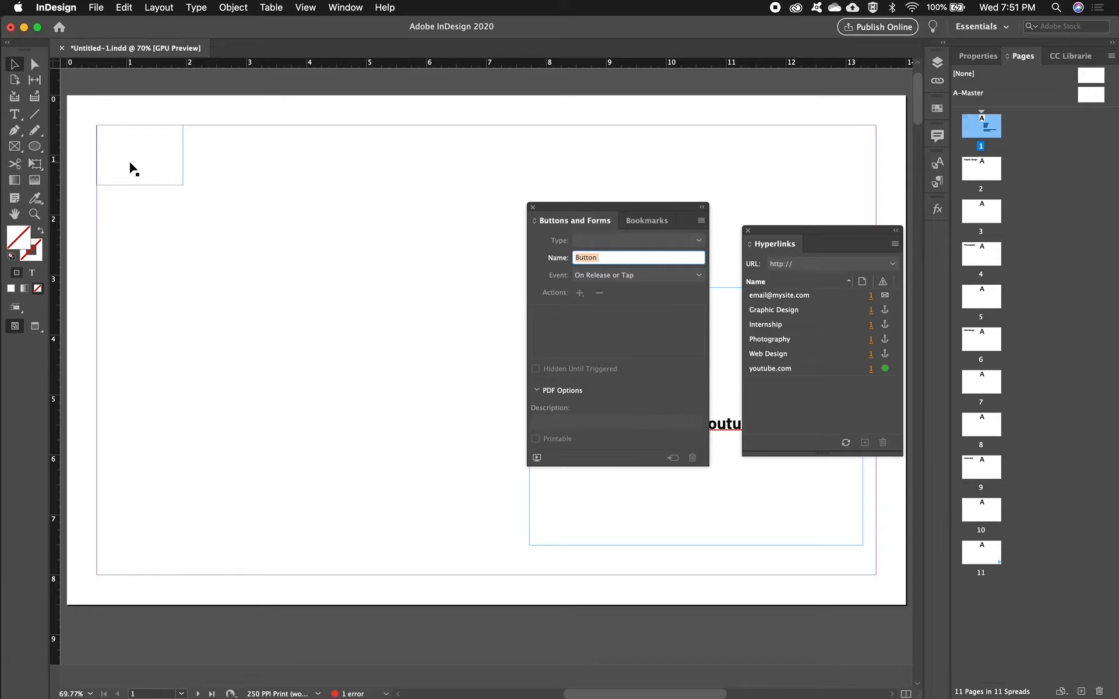
{"action": "double_click", "coordinate": [130, 163]}
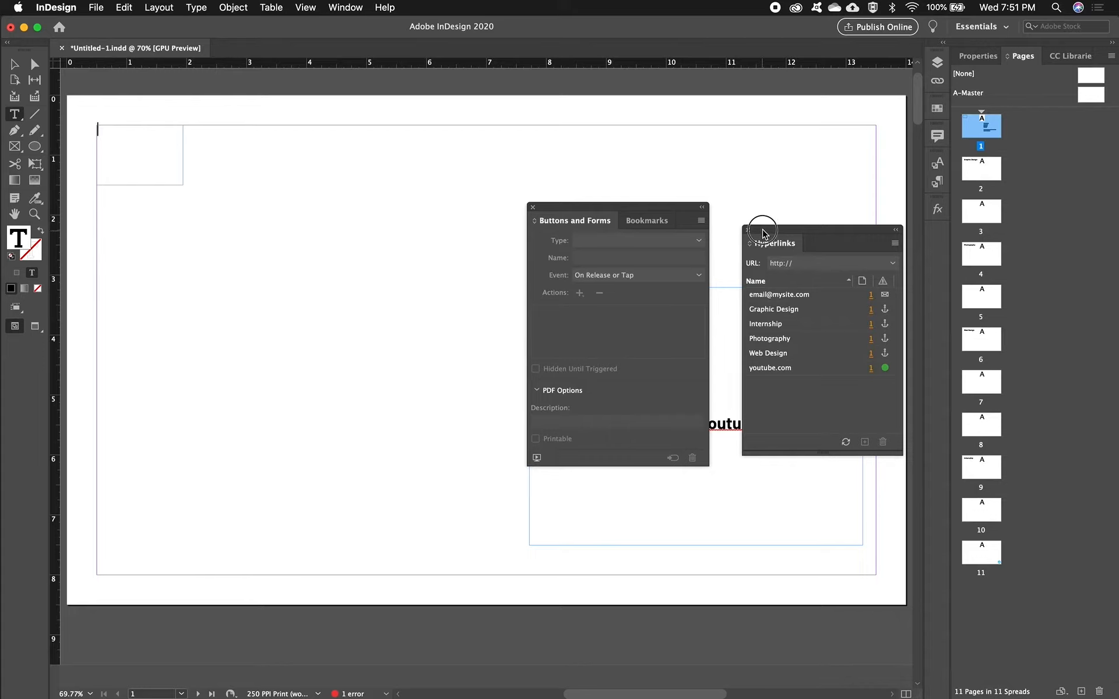
{"action": "left_click_drag", "start_coordinate": [763, 232], "coordinate": [742, 214]}
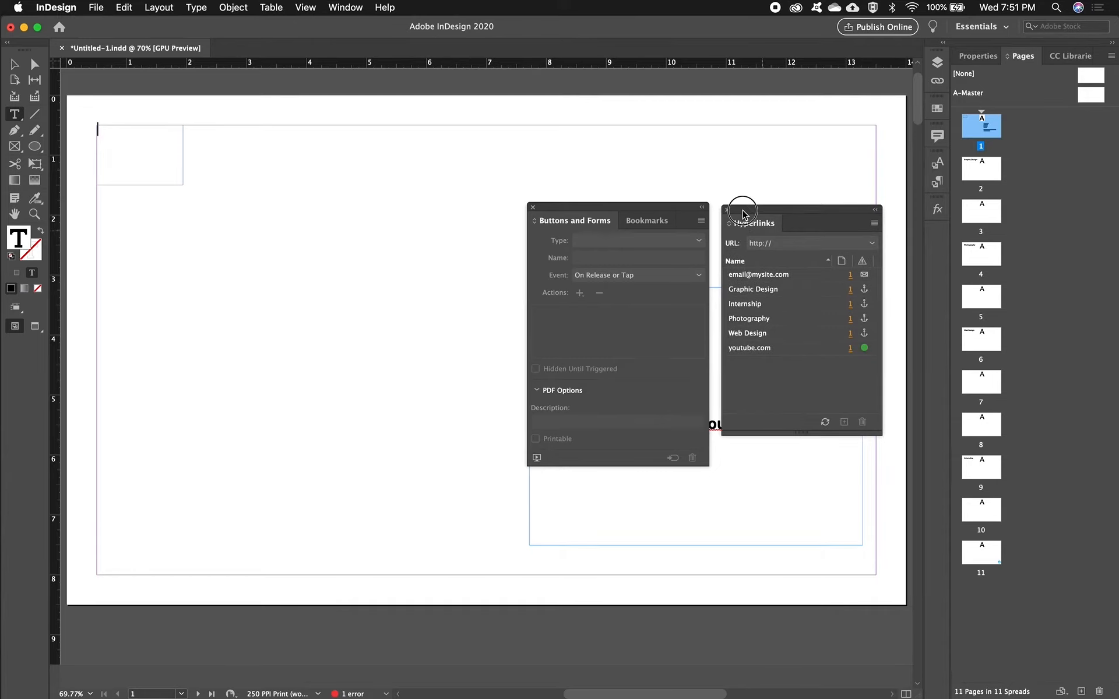
{"action": "left_click", "coordinate": [346, 8]}
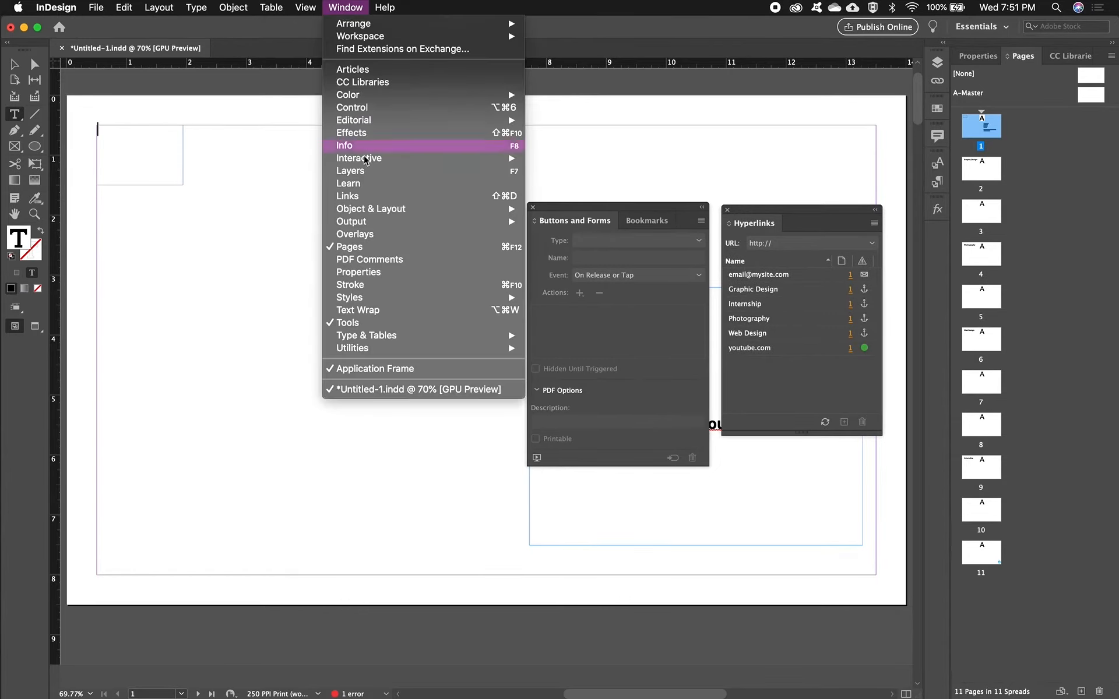
{"action": "mouse_move", "coordinate": [366, 165]}
{"action": "key", "text": "Escape"}
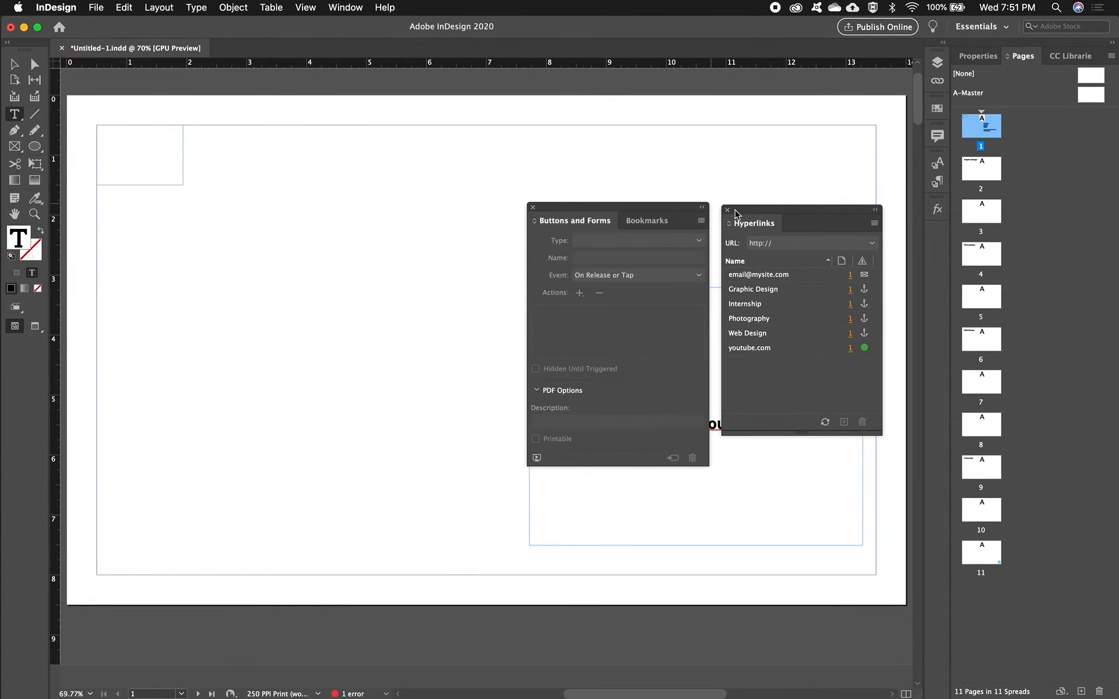
{"action": "left_click", "coordinate": [874, 223]}
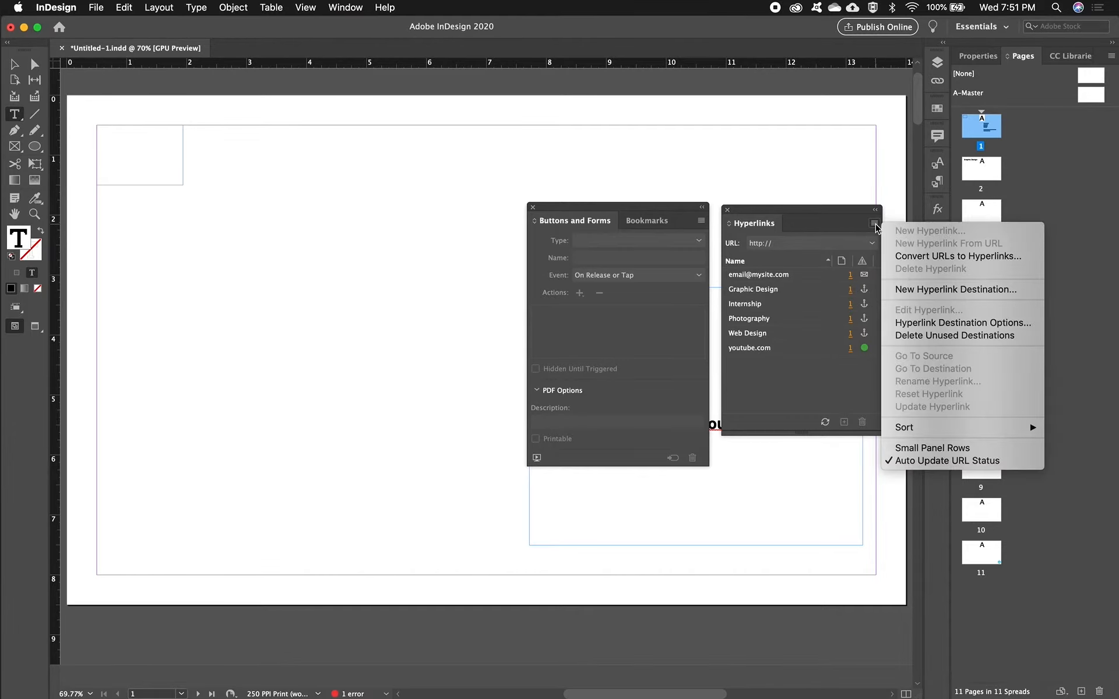
{"action": "left_click", "coordinate": [923, 297]}
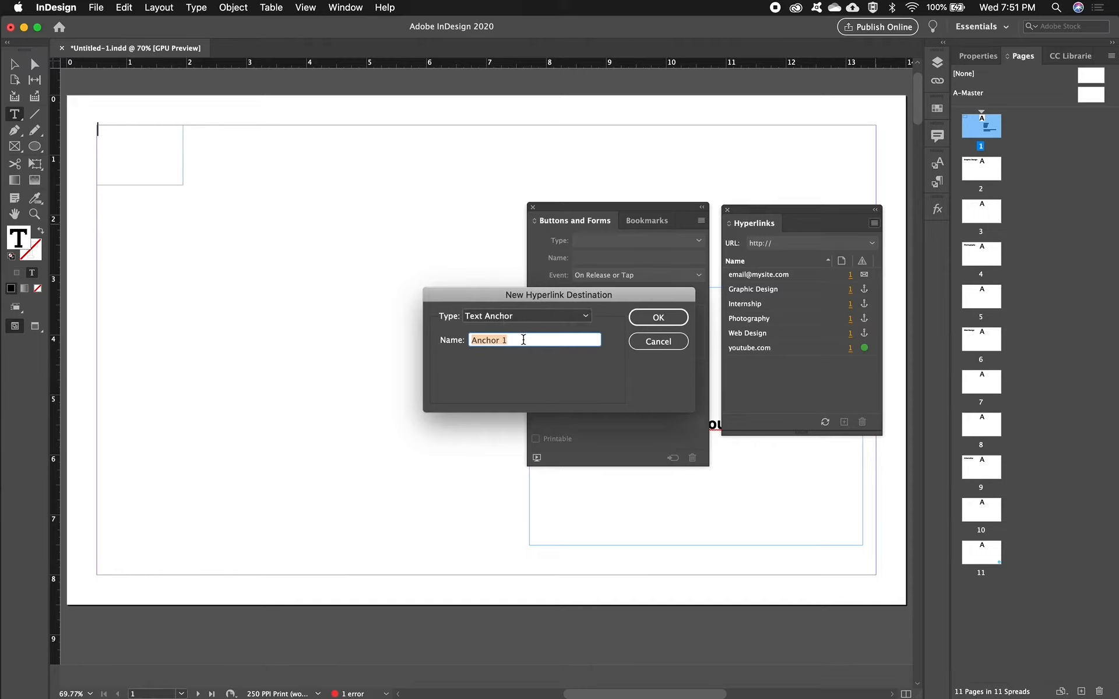
{"action": "type", "text": "Top Ancho"}
{"action": "left_click", "coordinate": [673, 318]}
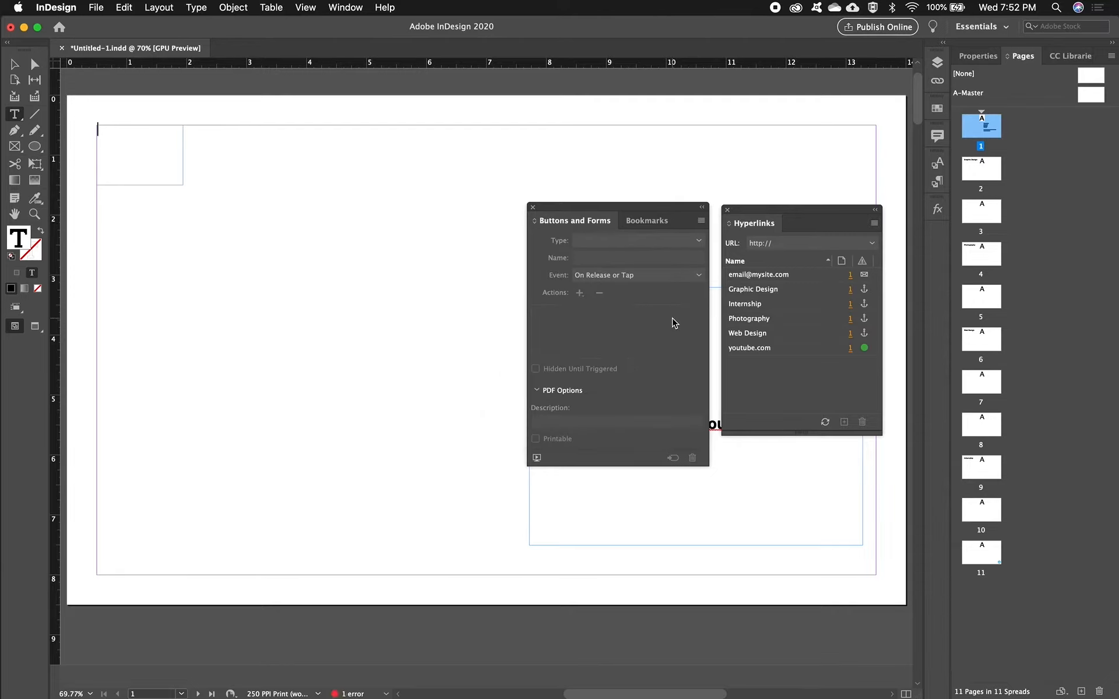
- Convert the grouped arrow graphic on page 11 into a button named "Back to Top"
{"action": "double_click", "coordinate": [982, 554]}
{"action": "key", "text": "v"}
{"action": "left_click", "coordinate": [856, 558]}
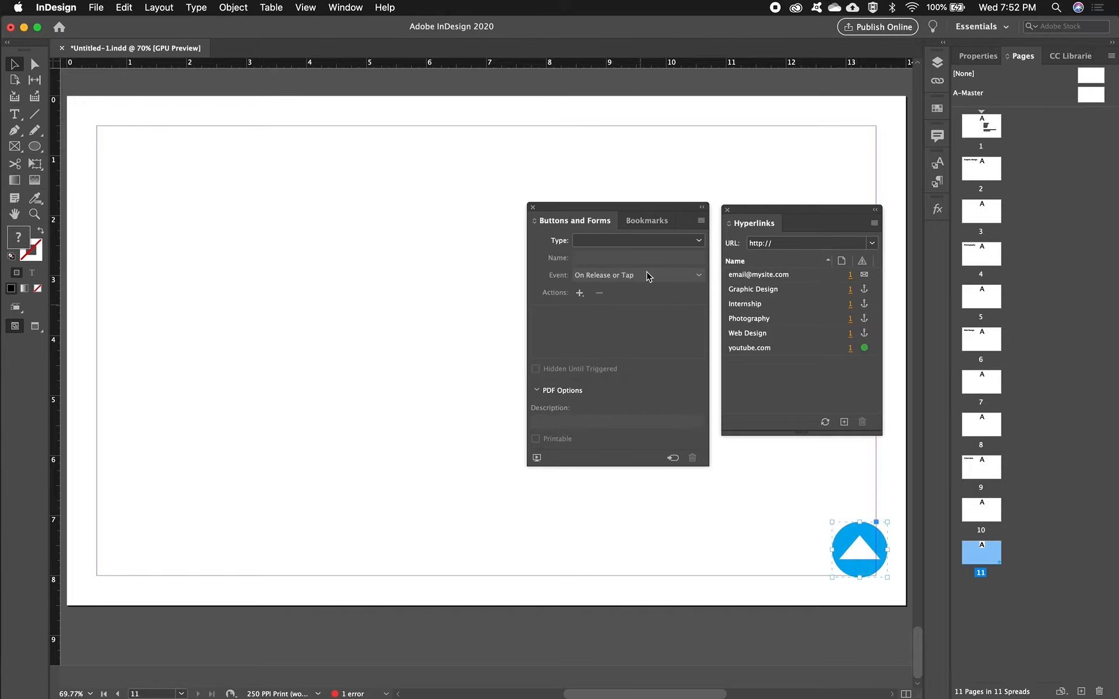
{"action": "left_click", "coordinate": [699, 241]}
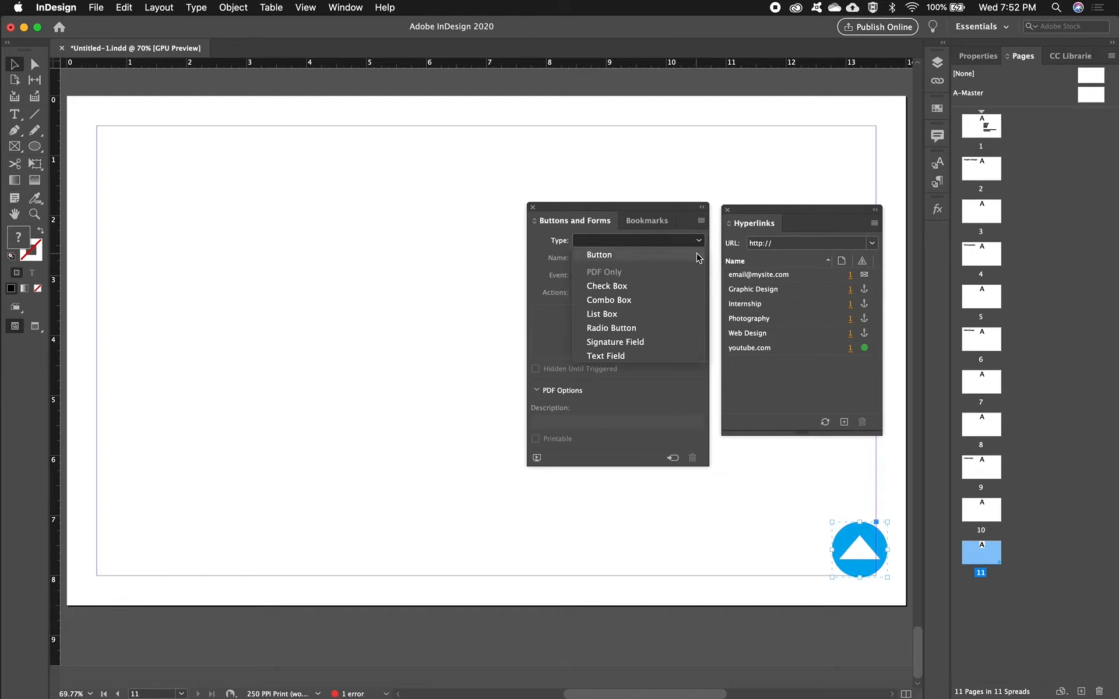
{"action": "left_click", "coordinate": [699, 258]}
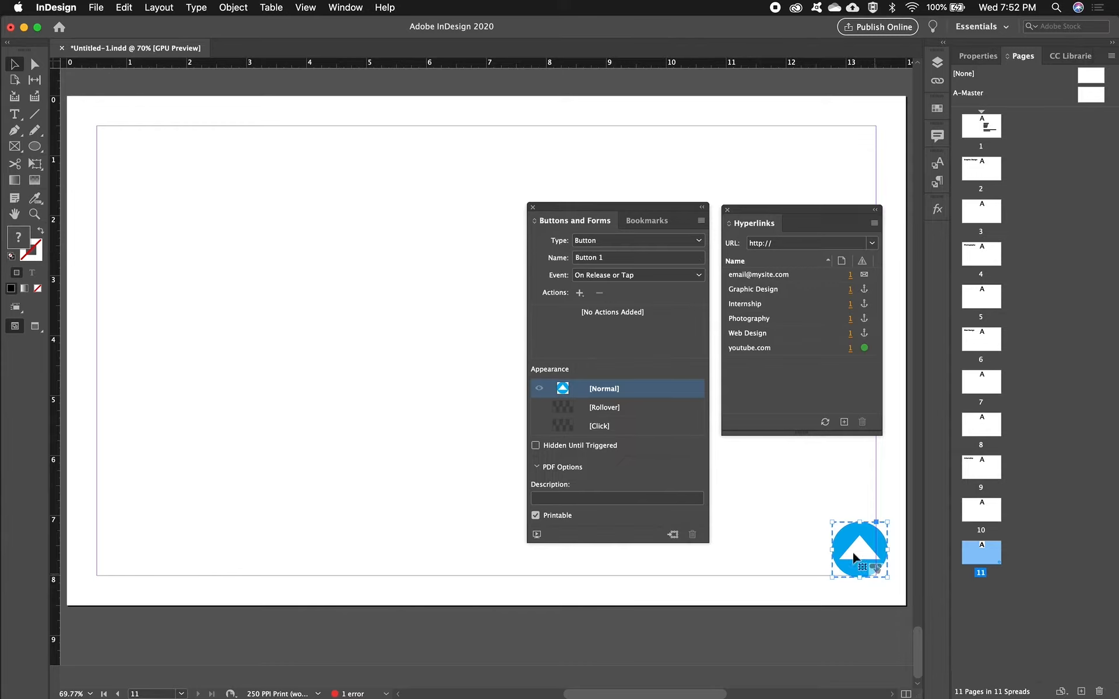
{"action": "left_click", "coordinate": [622, 257]}
{"action": "type", "text": "Back to Top"}
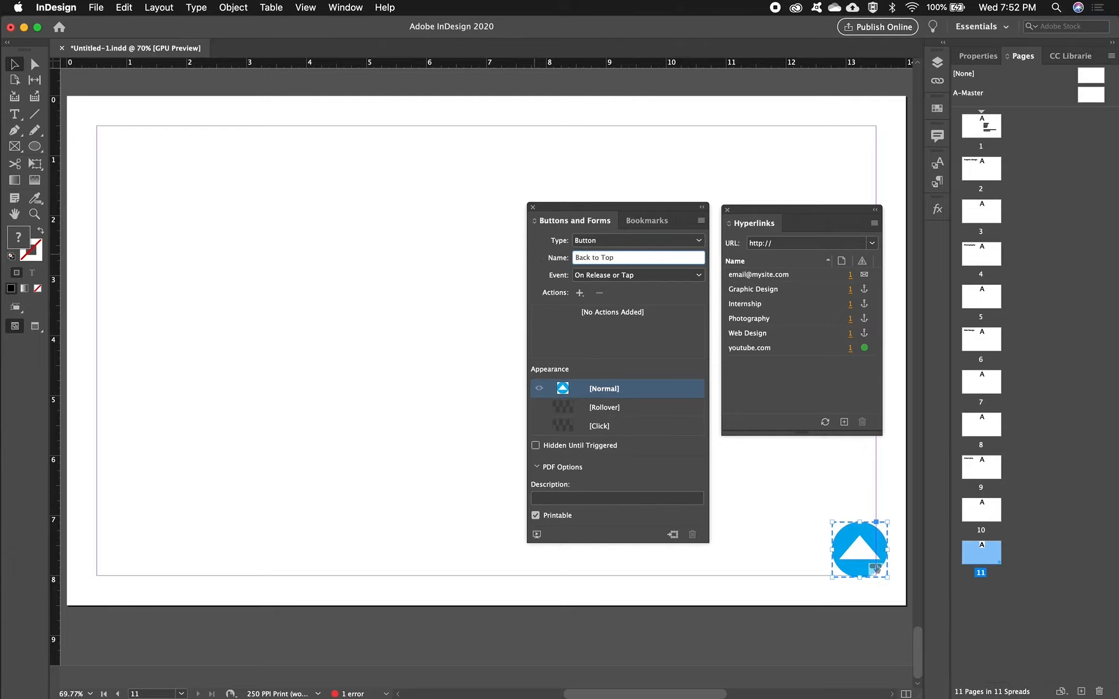
- Use On Release or Tap as the button's event and add a Go To First Page action
{"action": "left_click", "coordinate": [699, 277]}
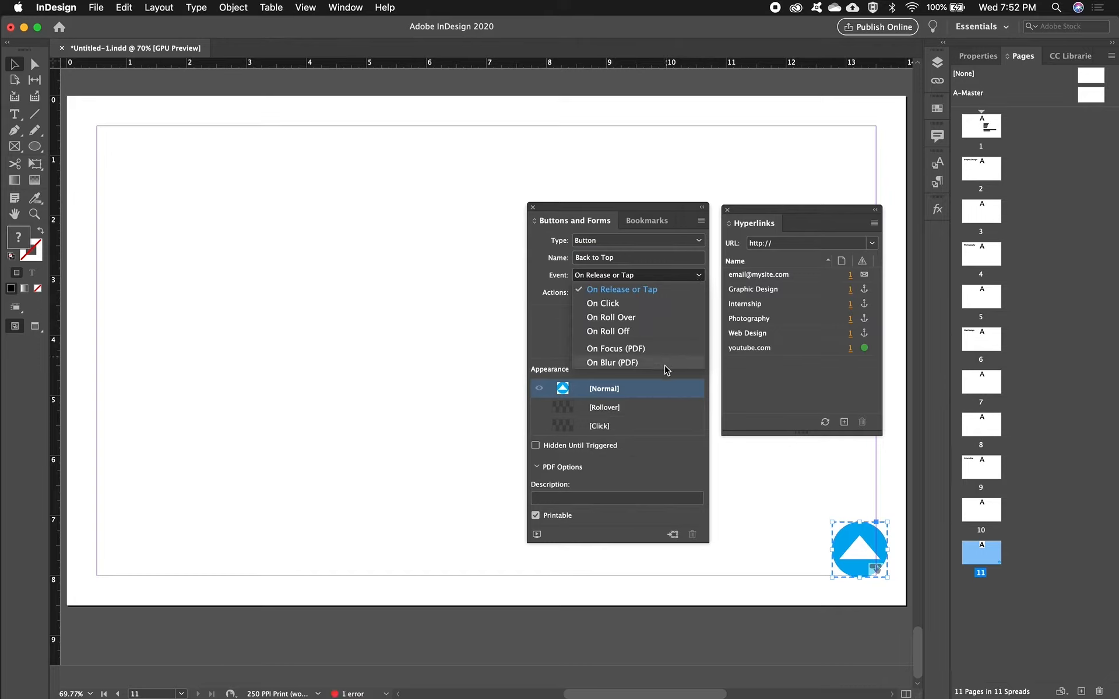
{"action": "left_click", "coordinate": [666, 289]}
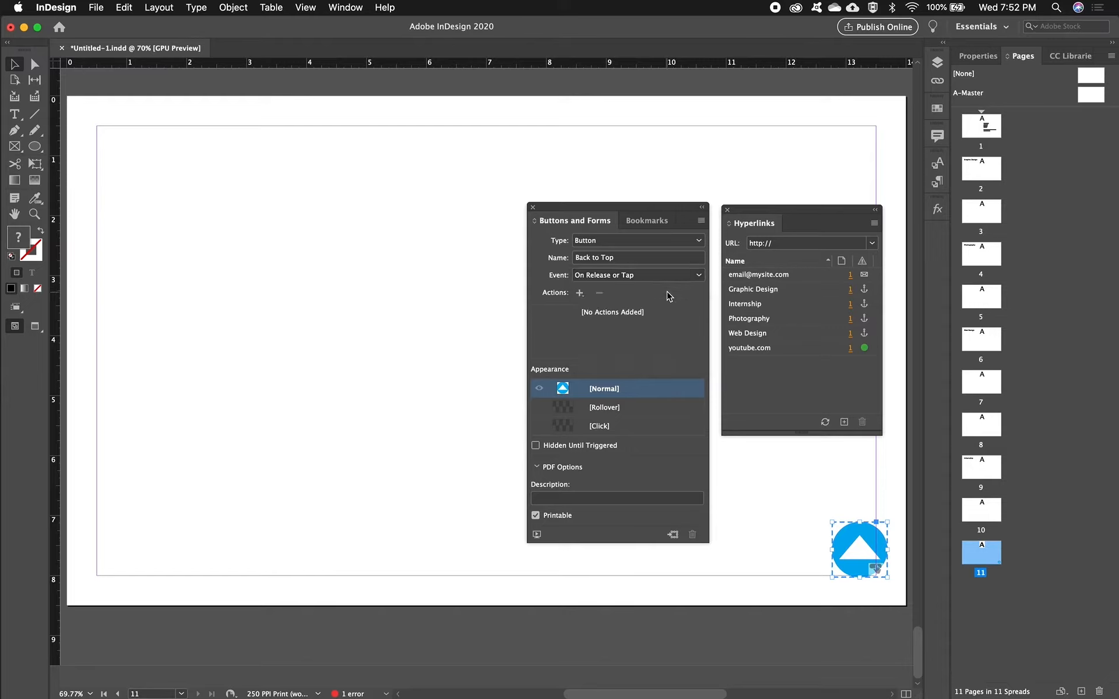
{"action": "left_click", "coordinate": [580, 293]}
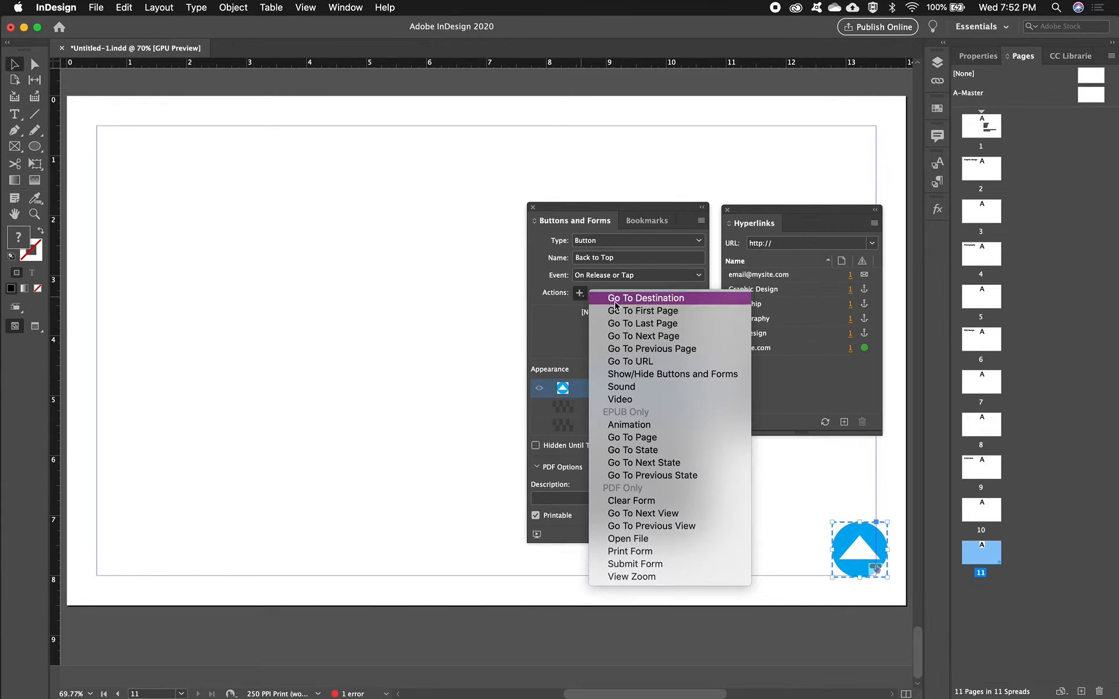
{"action": "left_click", "coordinate": [665, 311]}
- Open Links4.pdf from the desktop, test the arrow button on page 11, and return to the InDesign document
{"action": "key", "text": "F11"}
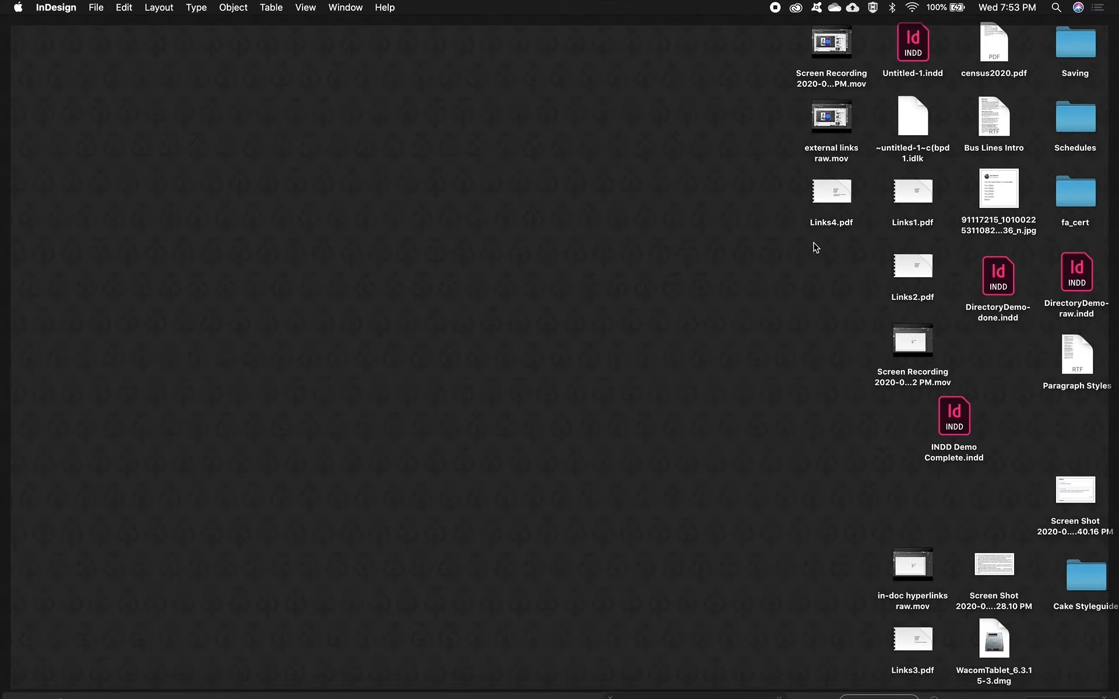
{"action": "double_click", "coordinate": [822, 223]}
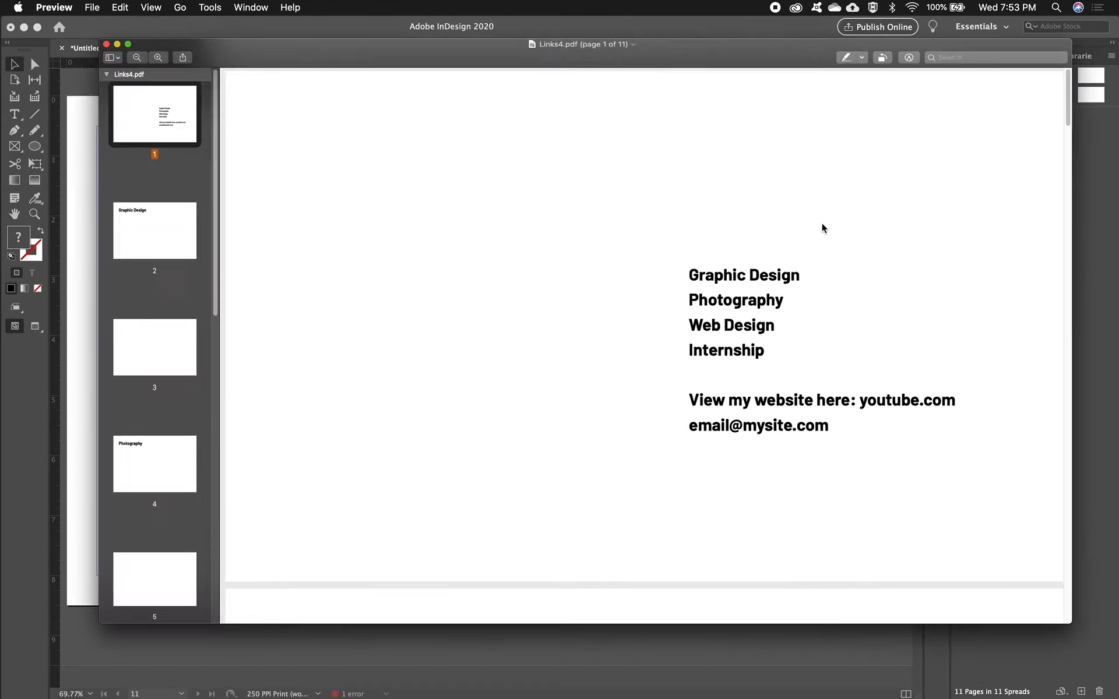
{"action": "scroll", "coordinate": [142, 212], "scroll_direction": "down", "scroll_amount": 10}
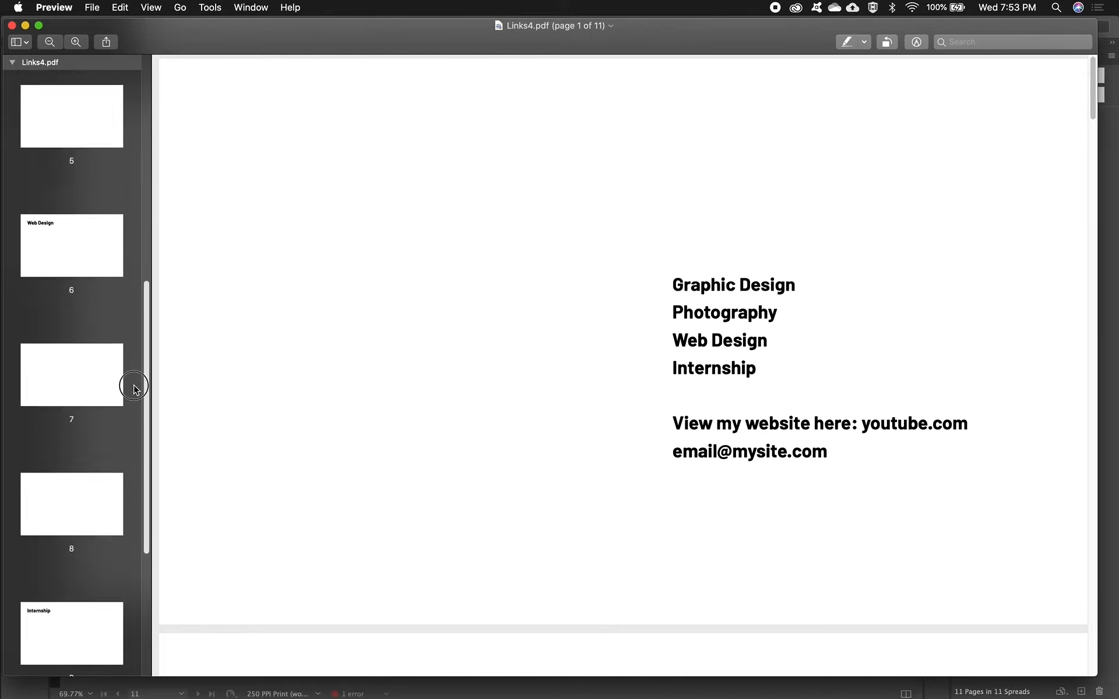
{"action": "left_click", "coordinate": [99, 646]}
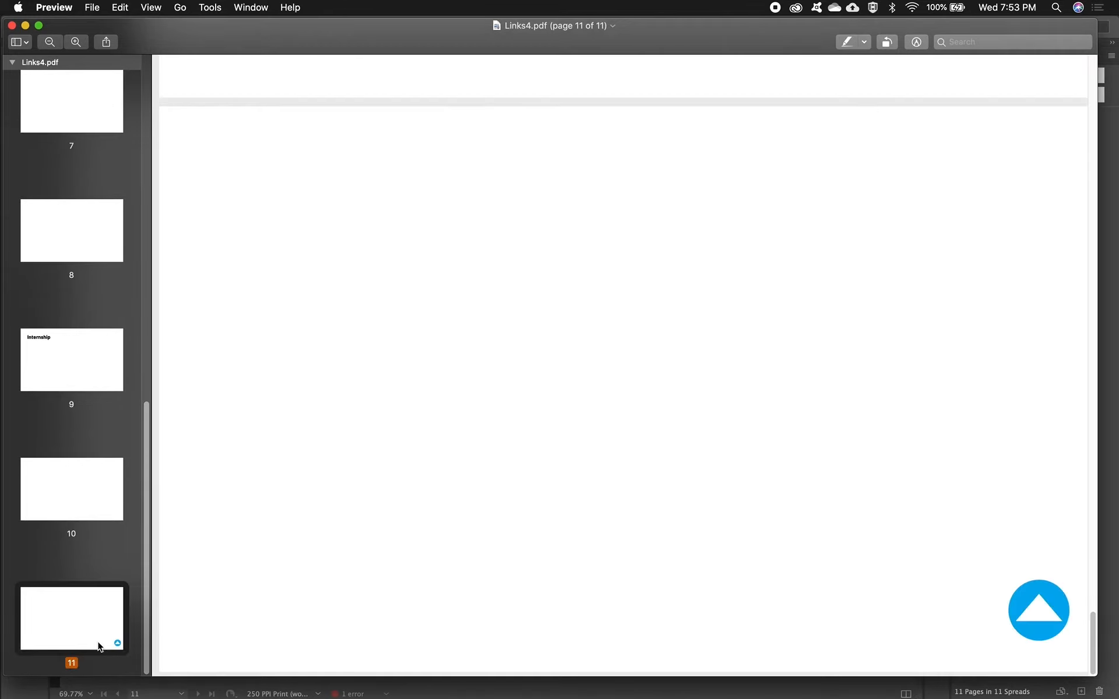
{"action": "left_click", "coordinate": [1050, 619]}
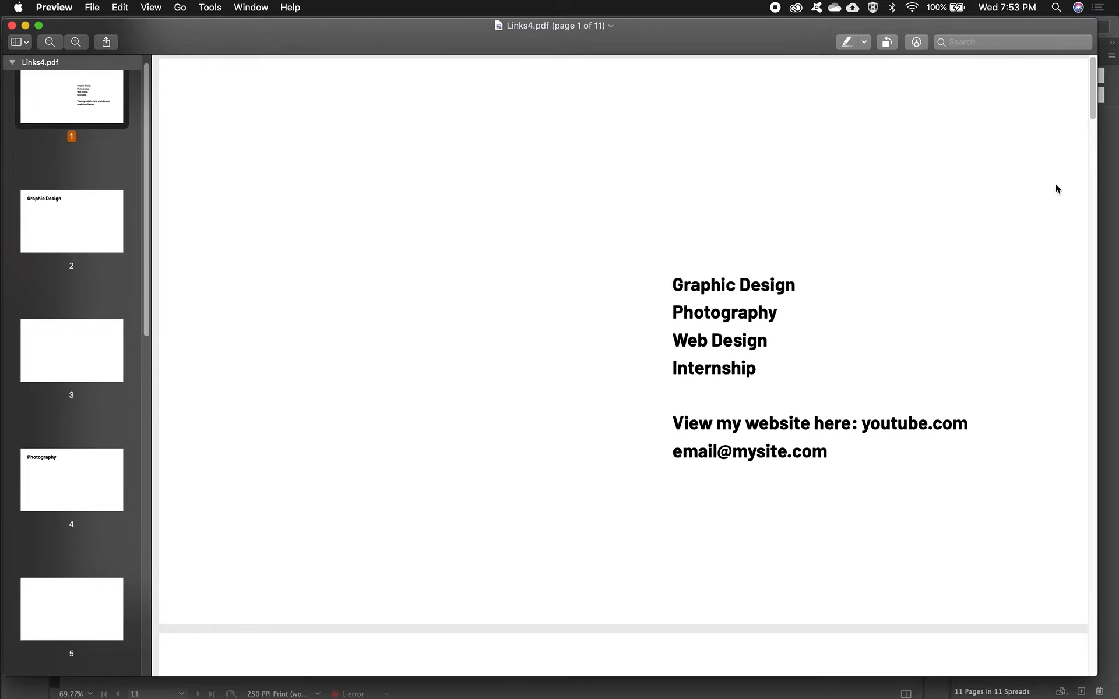
{"action": "left_click", "coordinate": [11, 25]}
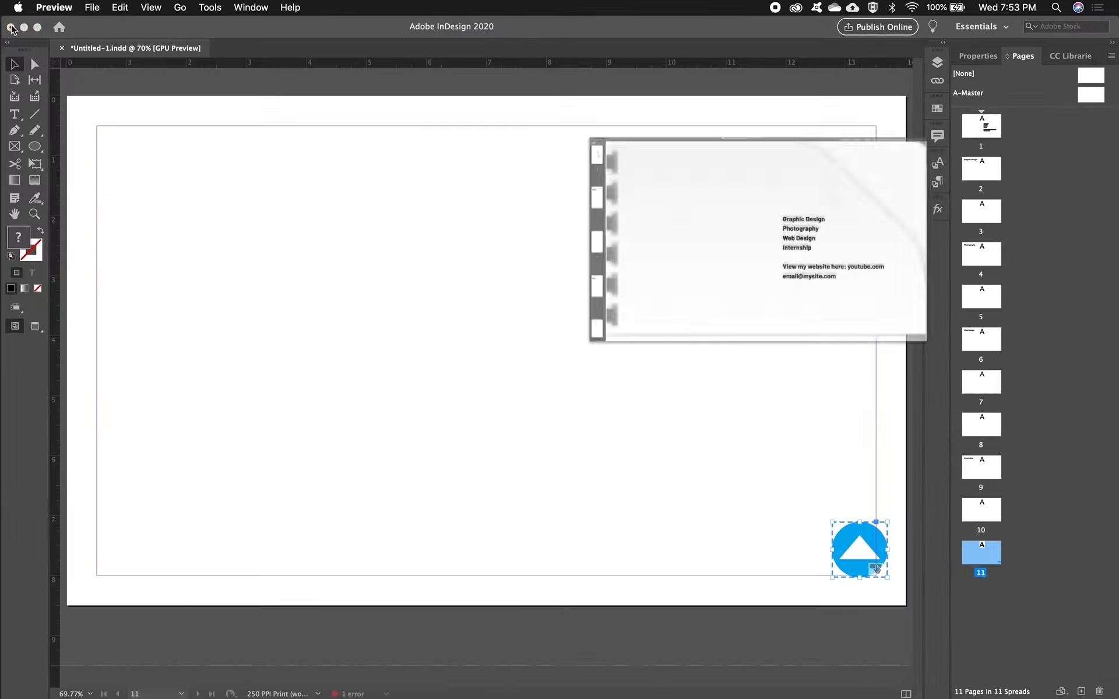
{"action": "left_click", "coordinate": [600, 34]}
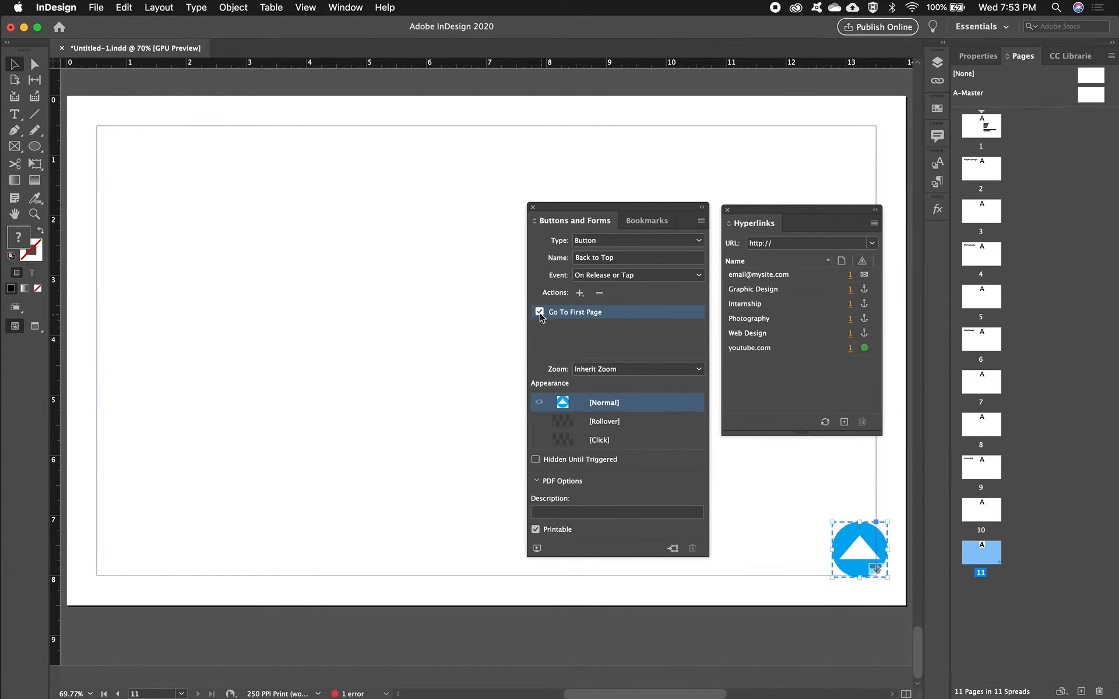
- Add a Go To Destination action to the Back to Top button with Top Anchor as its destination
{"action": "left_click", "coordinate": [580, 293]}
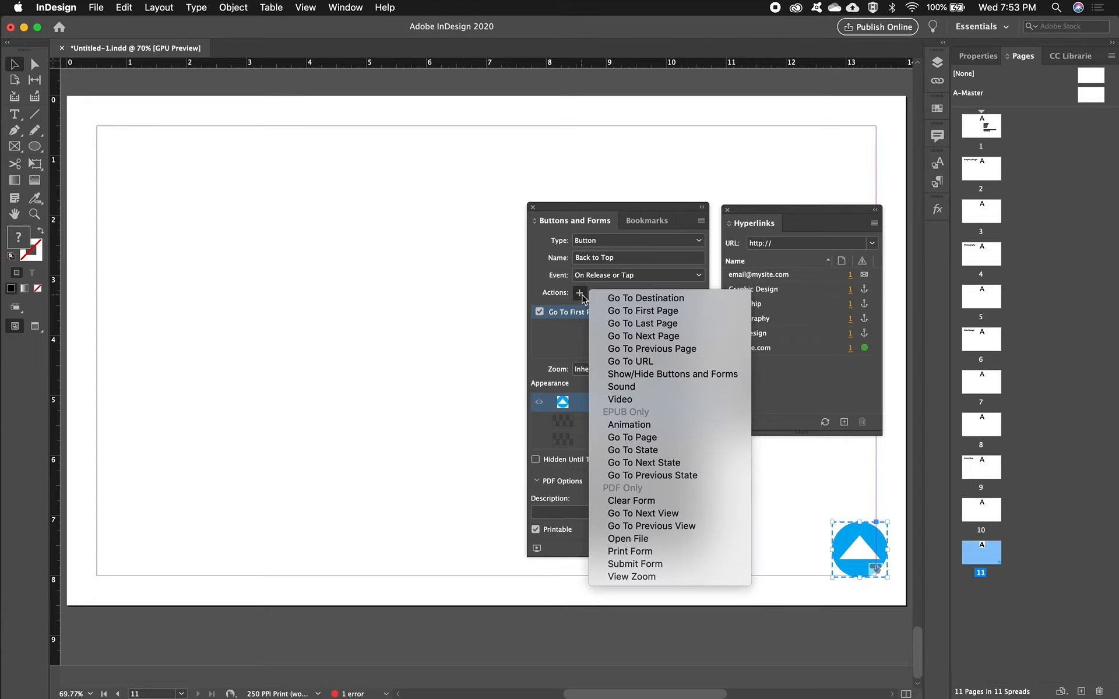
{"action": "left_click", "coordinate": [613, 299]}
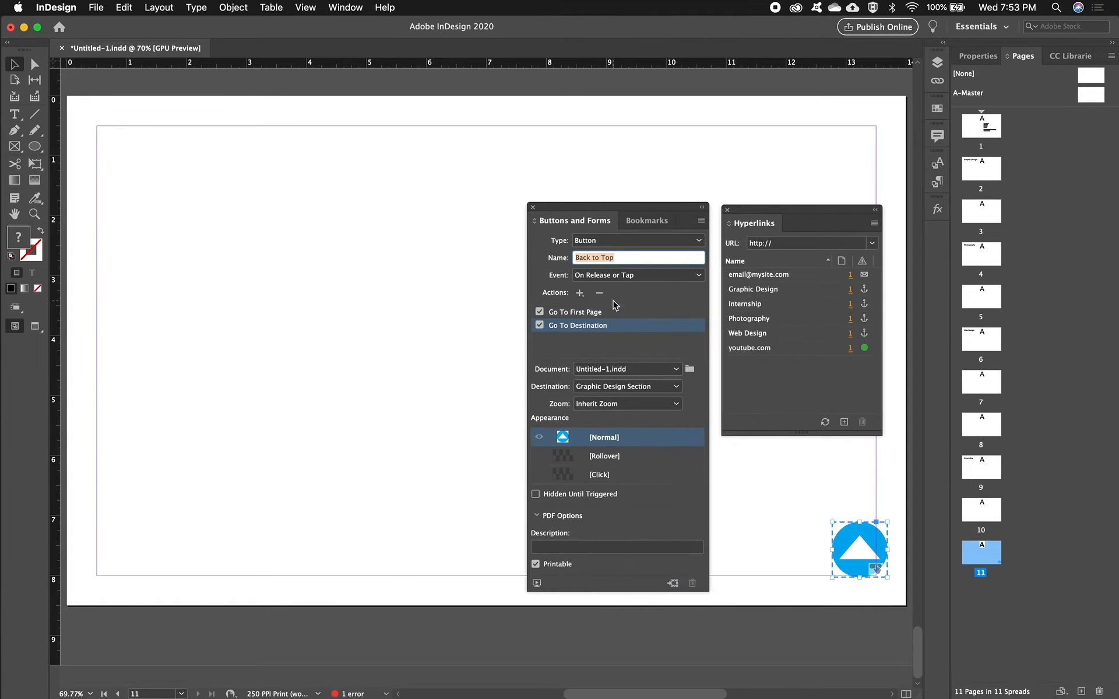
{"action": "left_click", "coordinate": [677, 388]}
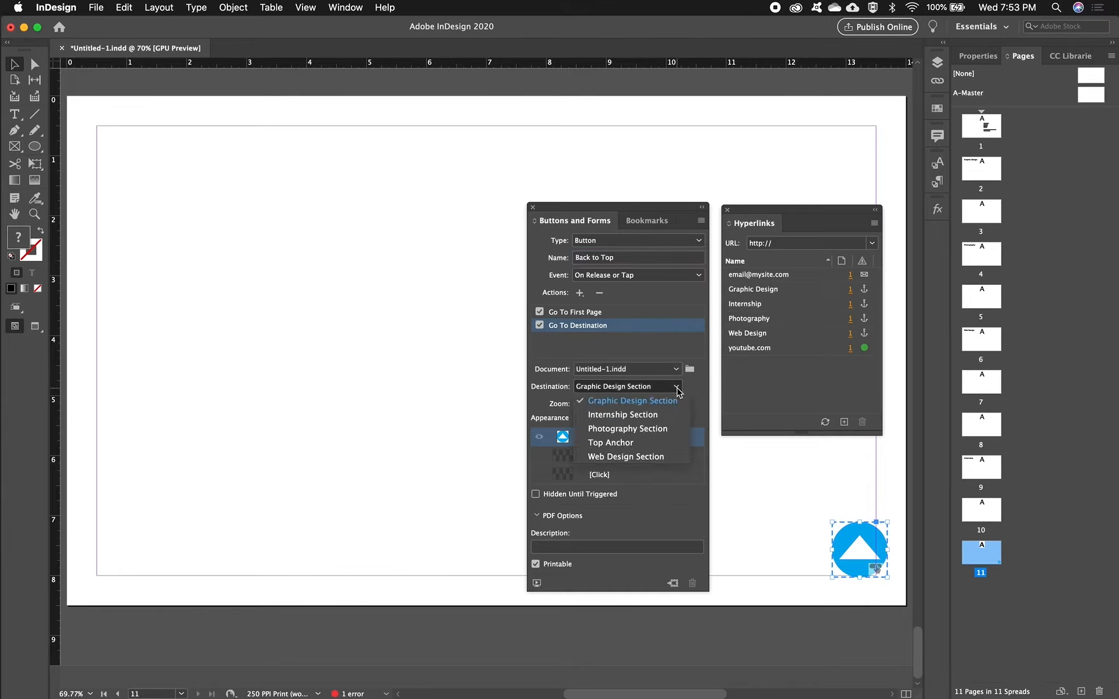
{"action": "left_click", "coordinate": [661, 445]}
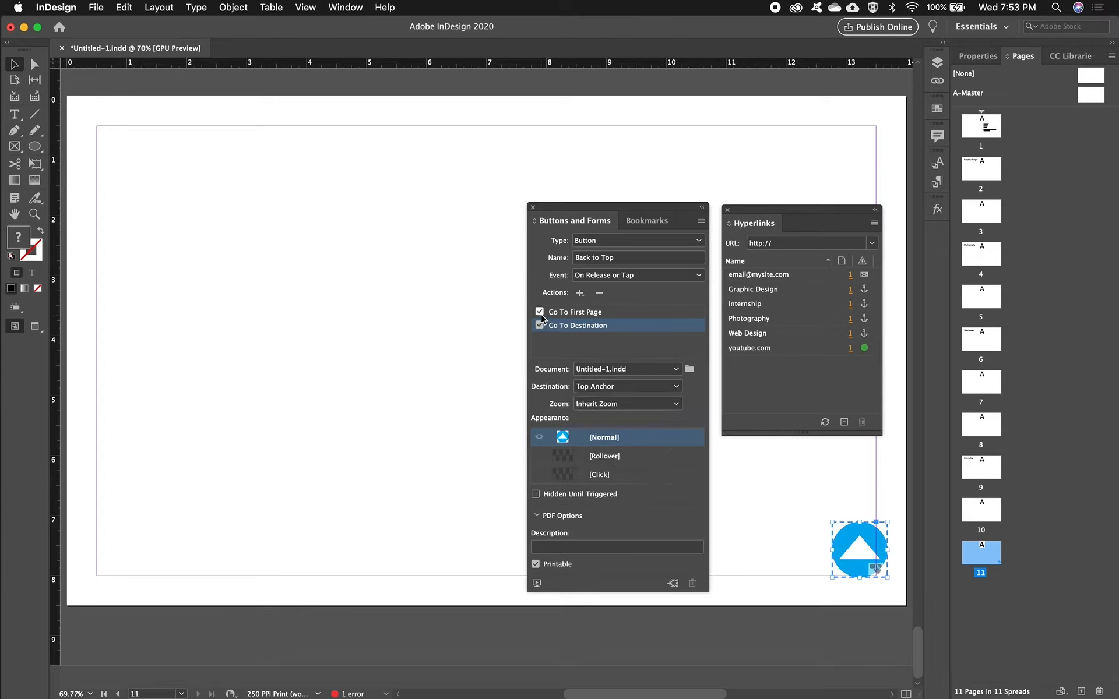
- Delete the Go To First Page action from the Back to Top button
{"action": "left_click", "coordinate": [620, 313]}
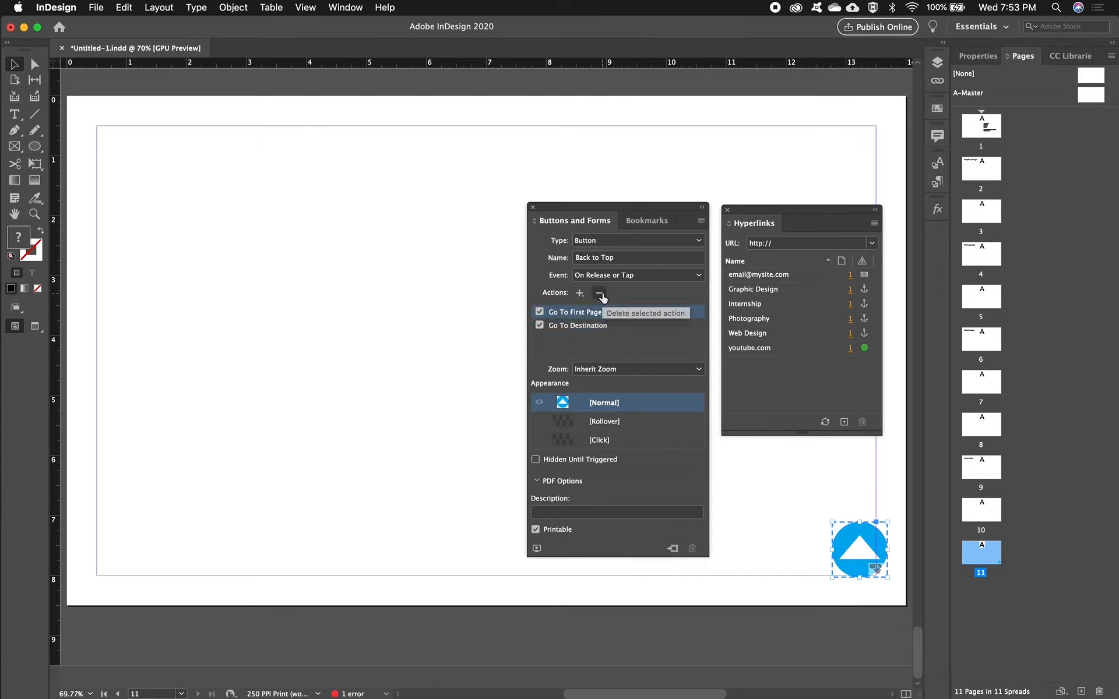
{"action": "left_click", "coordinate": [600, 293]}
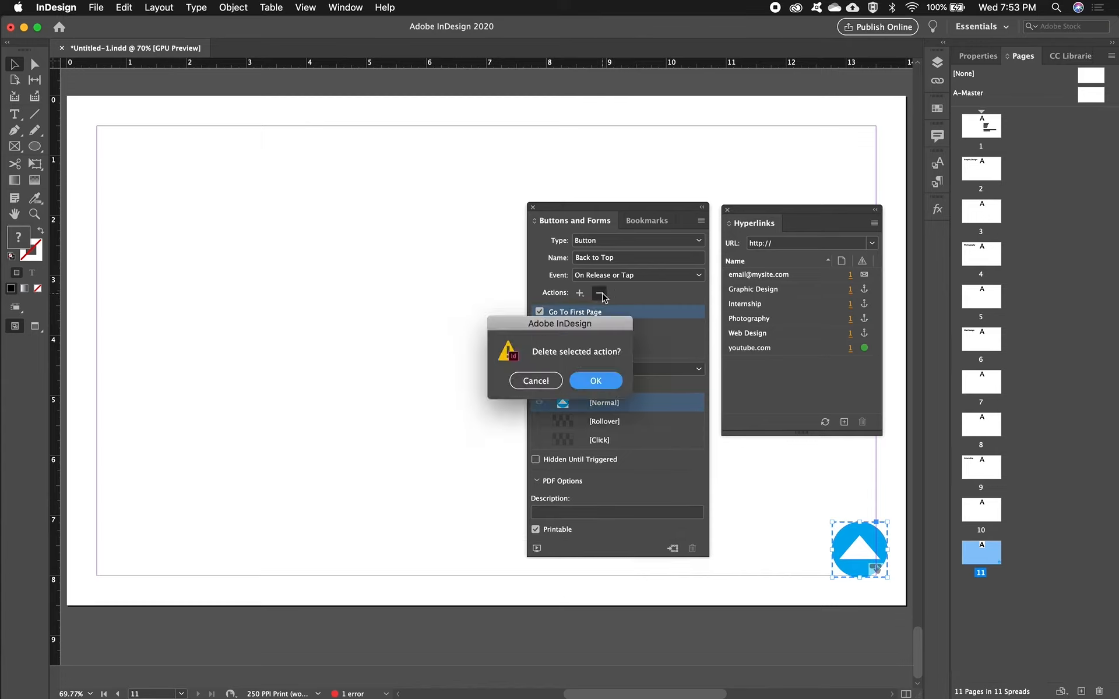
{"action": "left_click", "coordinate": [600, 382]}
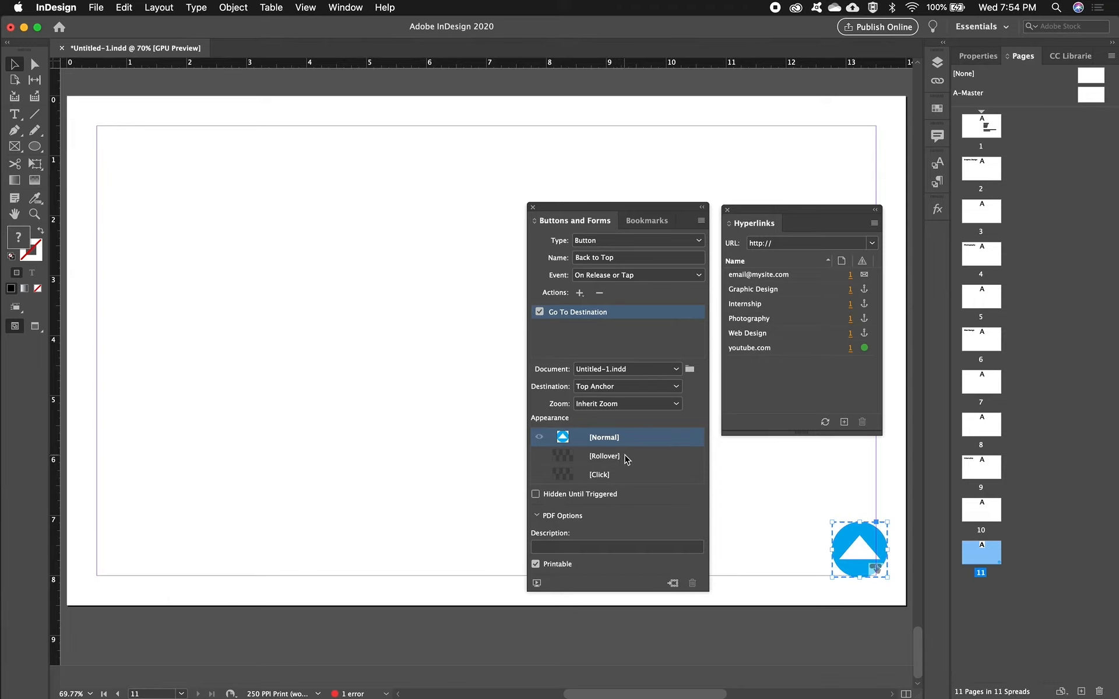
- Add a Rollover appearance to the Back to Top button and fill its circle with the green C=75 M=5 Y=100 K=0 swatch
{"action": "left_click", "coordinate": [627, 460]}
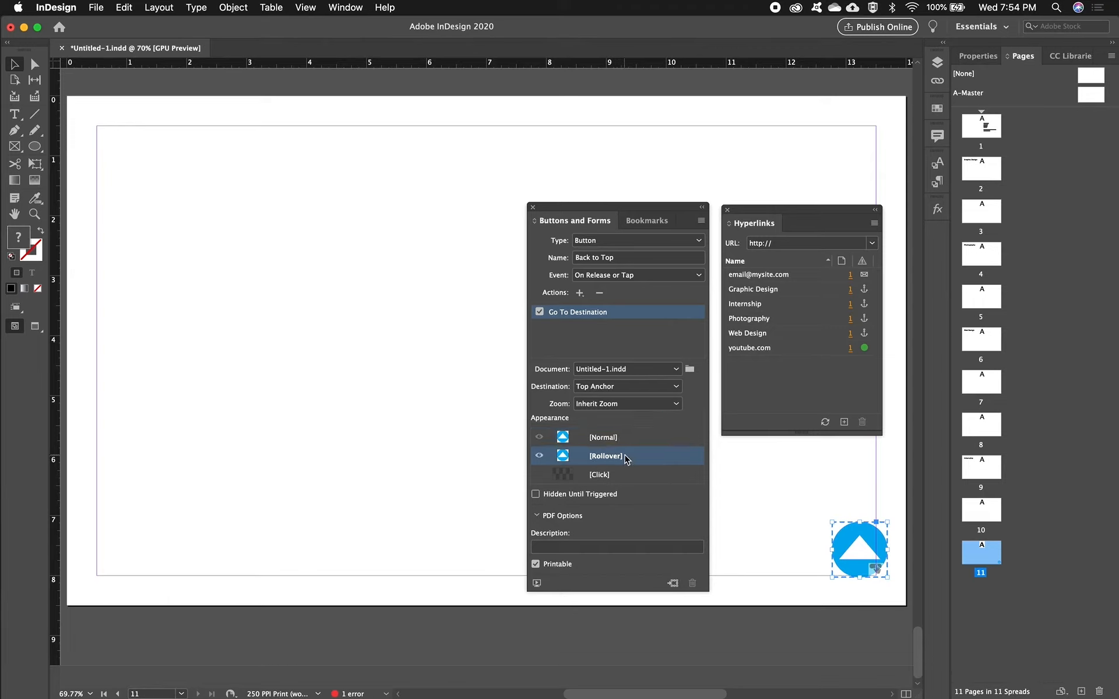
{"action": "left_click", "coordinate": [34, 66]}
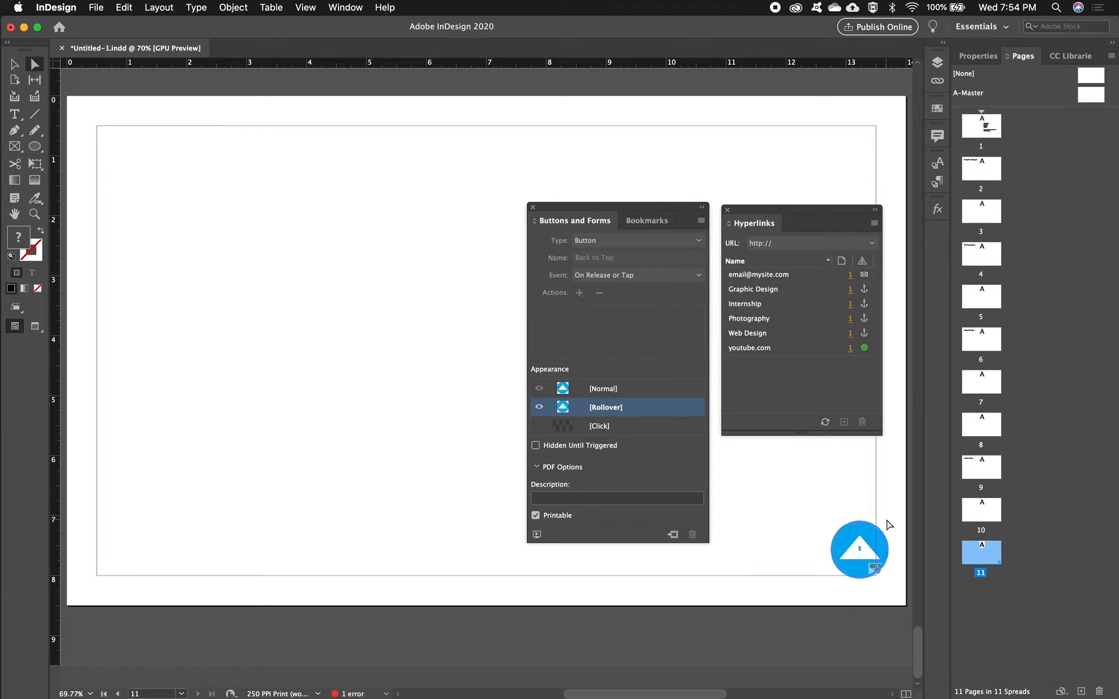
{"action": "left_click", "coordinate": [873, 539]}
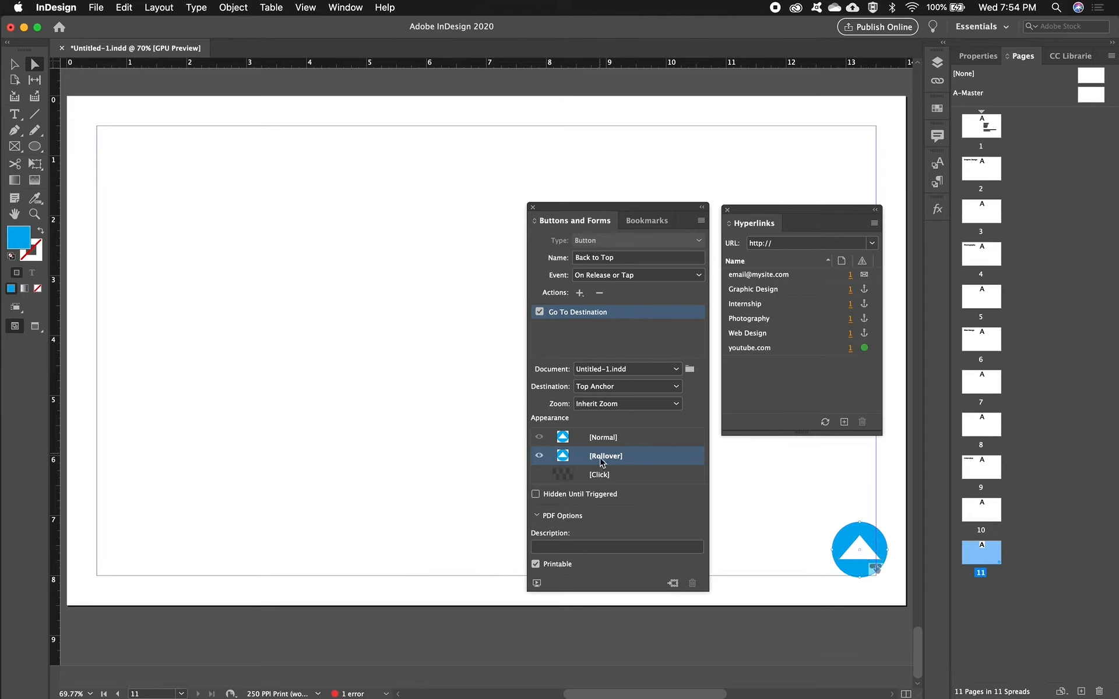
{"action": "left_click", "coordinate": [937, 108]}
{"action": "left_click", "coordinate": [794, 263]}
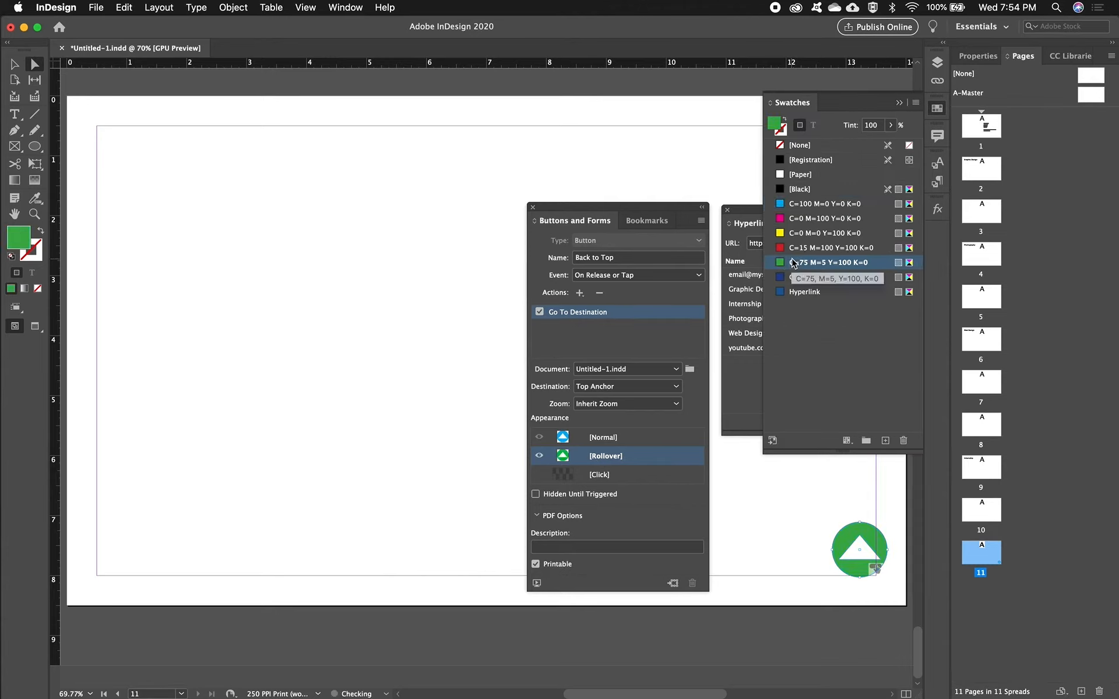
{"action": "left_click", "coordinate": [900, 103]}
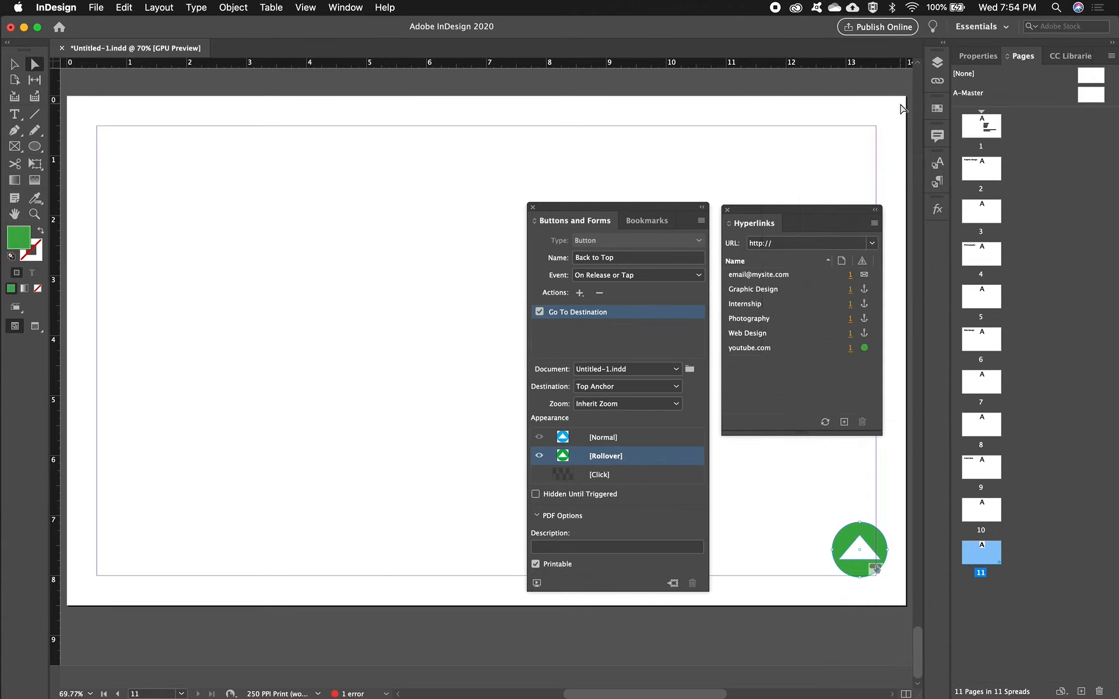
- Move the empty anchor text frame from page 1 down onto page 2, below the Graphic Design heading
{"action": "key", "text": "v"}
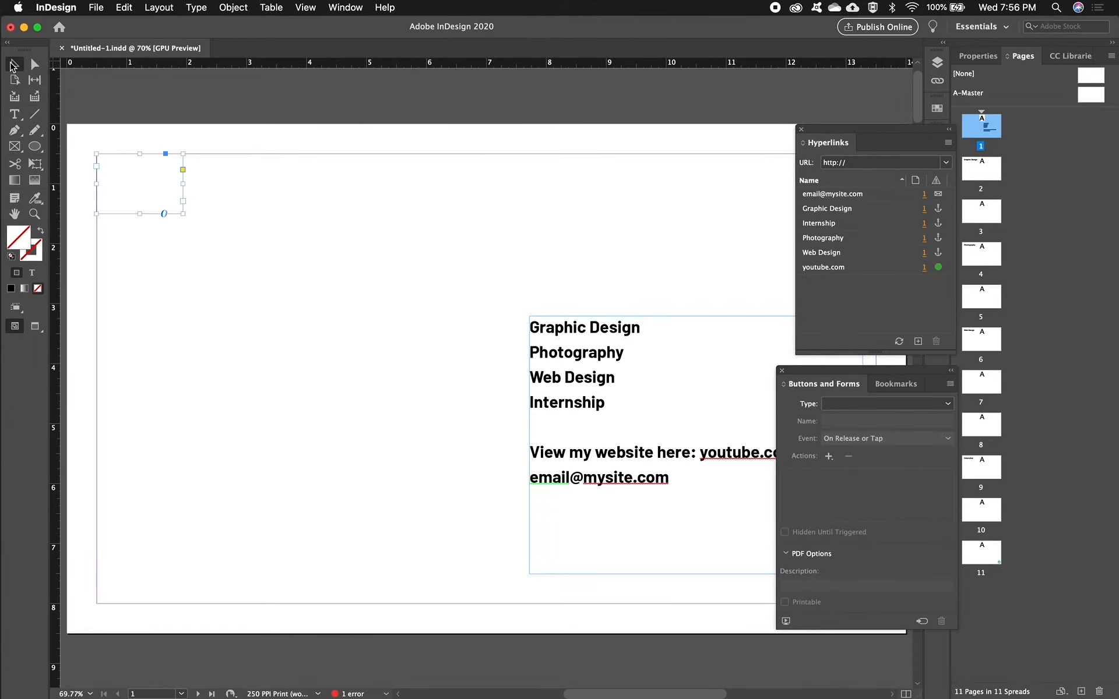
{"action": "left_click_drag", "start_coordinate": [138, 174], "coordinate": [388, 542]}
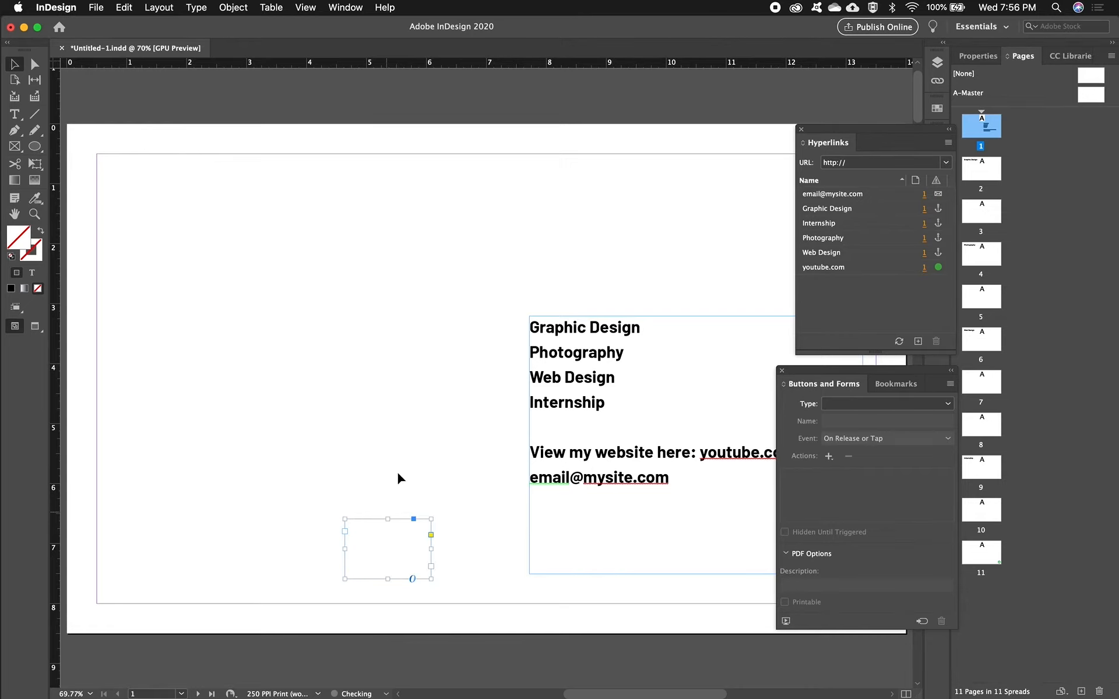
{"action": "scroll", "coordinate": [398, 478], "scroll_direction": "down", "scroll_amount": 10}
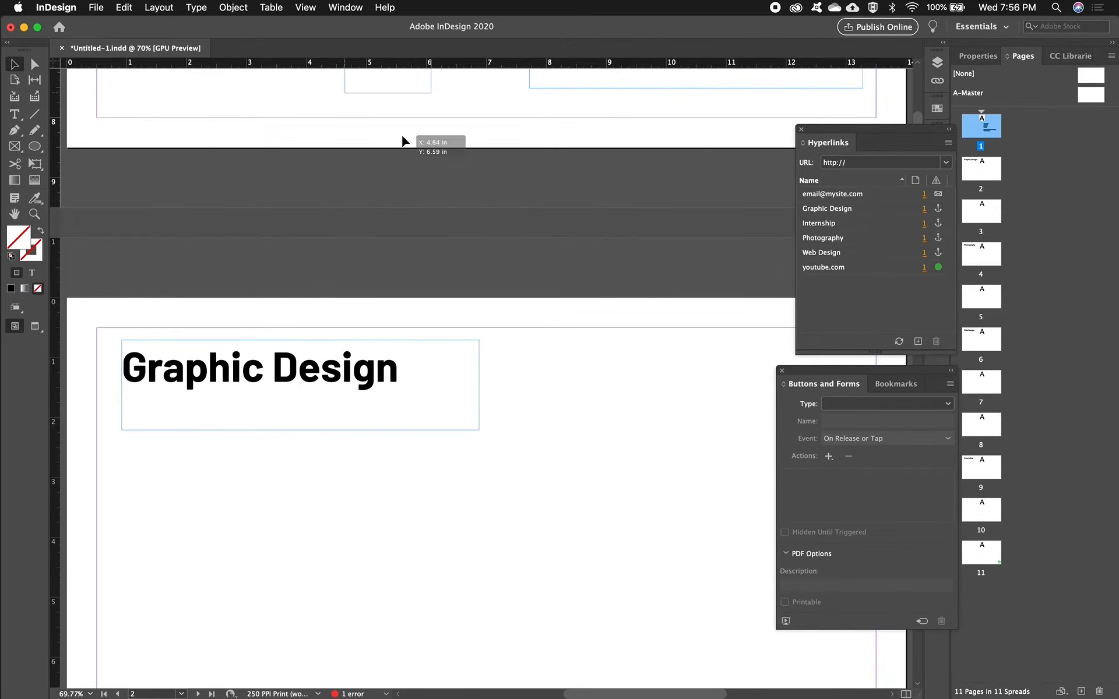
{"action": "left_click_drag", "start_coordinate": [402, 142], "coordinate": [509, 629]}
{"action": "scroll", "coordinate": [602, 587], "scroll_direction": "down", "scroll_amount": 2}
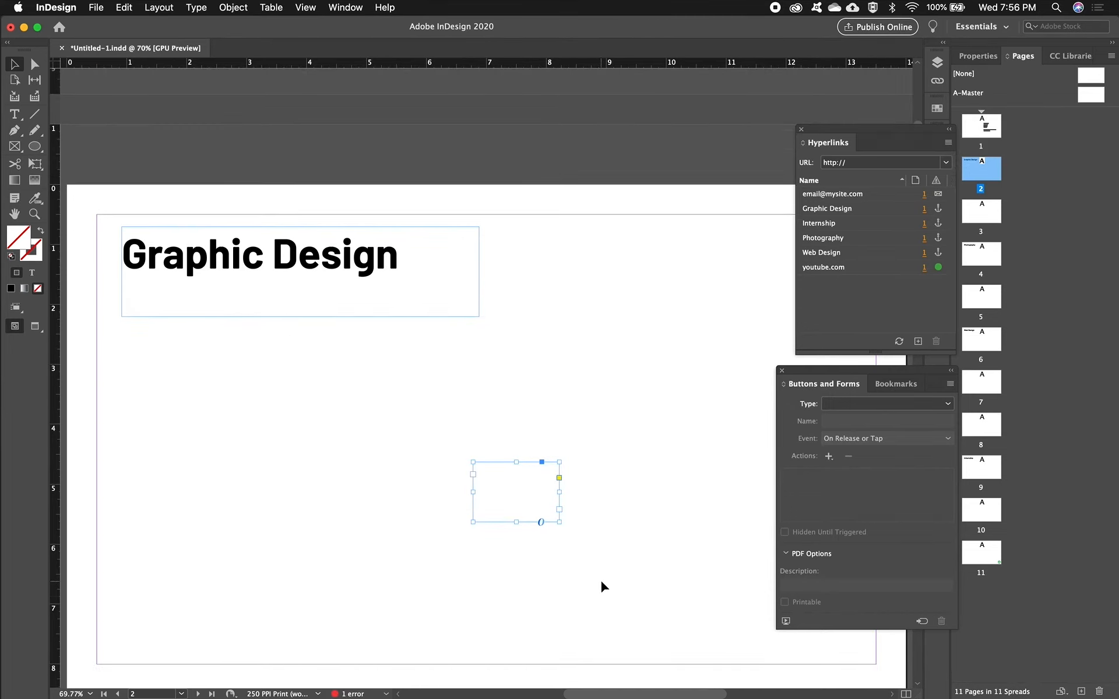
- Export the document to the desktop as an interactive PDF named Links5.pdf
{"action": "key", "text": "super+e"}
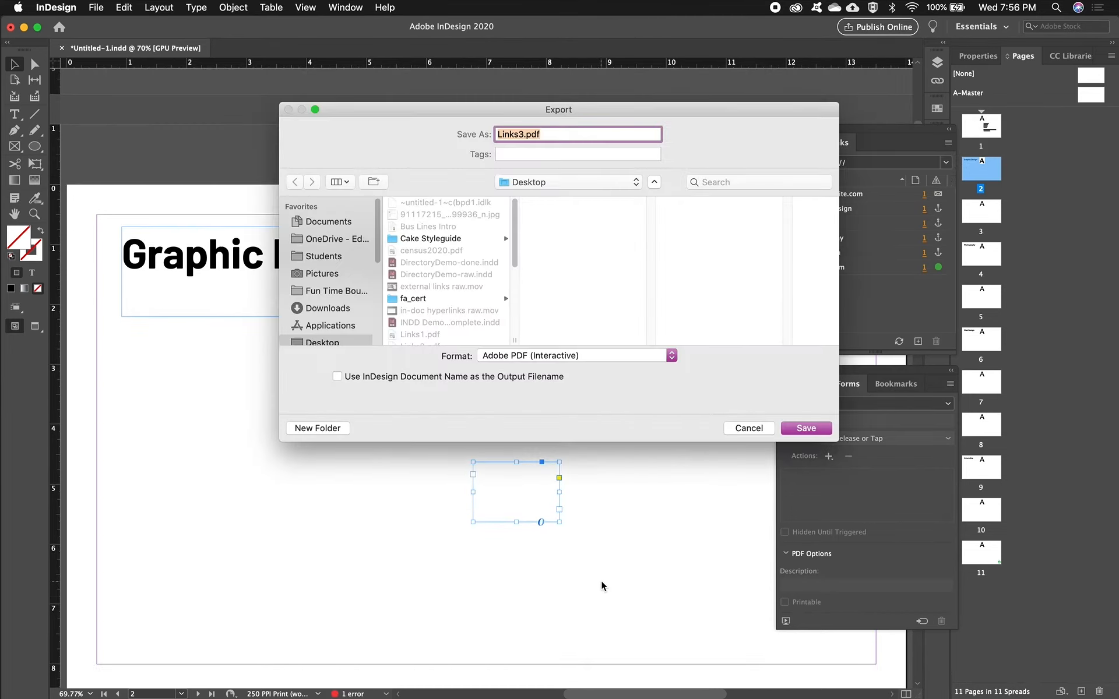
{"action": "left_click", "coordinate": [597, 354]}
{"action": "left_click", "coordinate": [596, 357]}
{"action": "left_click", "coordinate": [522, 130]}
{"action": "left_click", "coordinate": [817, 432]}
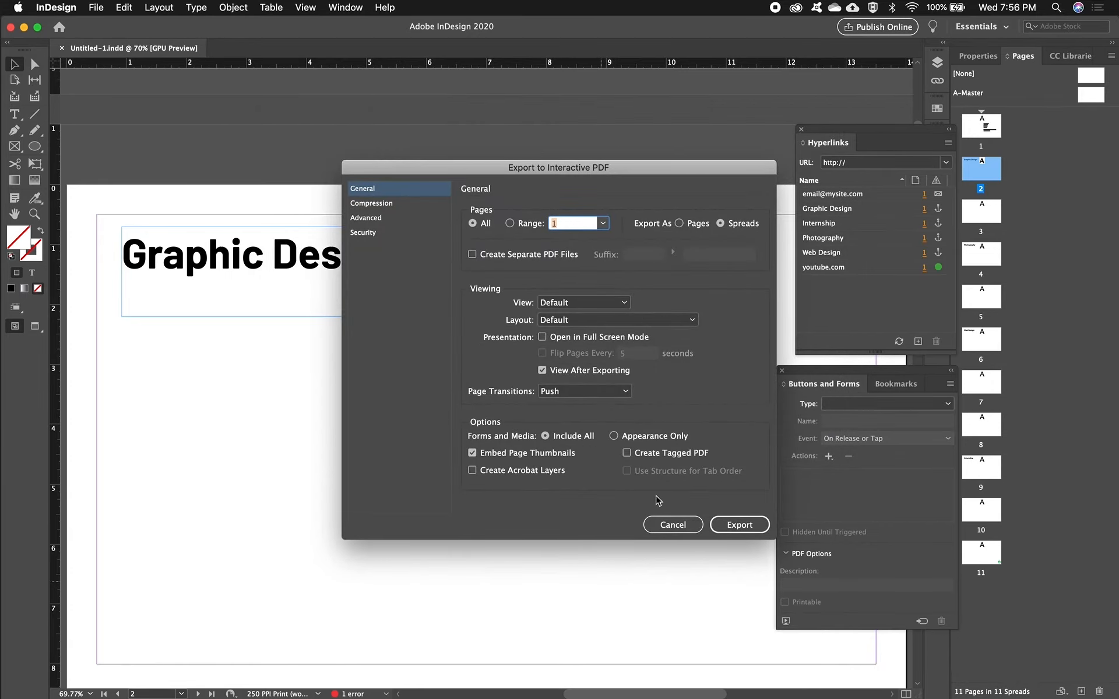
{"action": "left_click", "coordinate": [738, 526]}
- Go to page 11 of Links5.pdf and test the arrow button
{"action": "scroll", "coordinate": [40, 387], "scroll_direction": "down", "scroll_amount": 10}
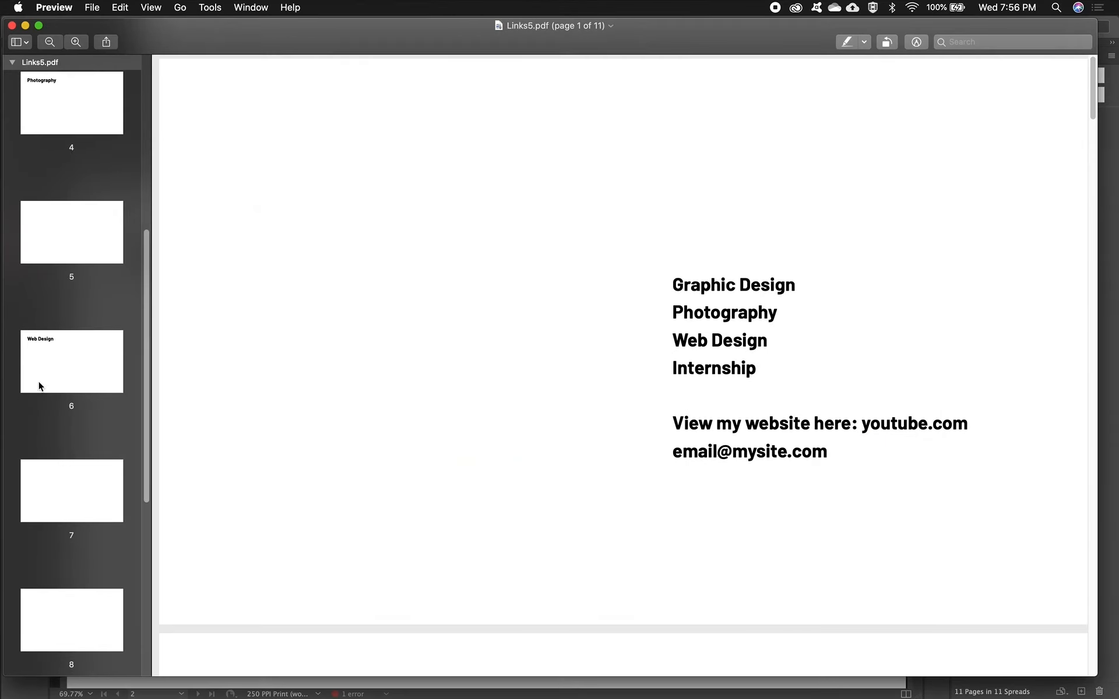
{"action": "scroll", "coordinate": [97, 614], "scroll_direction": "down", "scroll_amount": 3}
{"action": "left_click", "coordinate": [96, 617]}
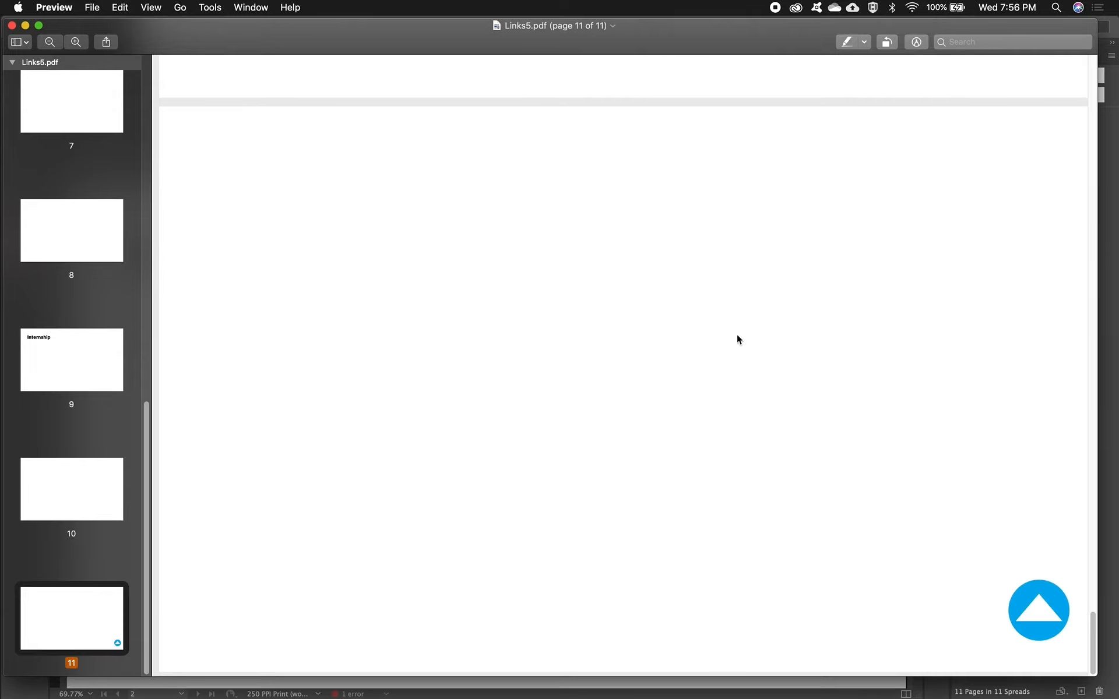
{"action": "left_click", "coordinate": [1046, 621]}
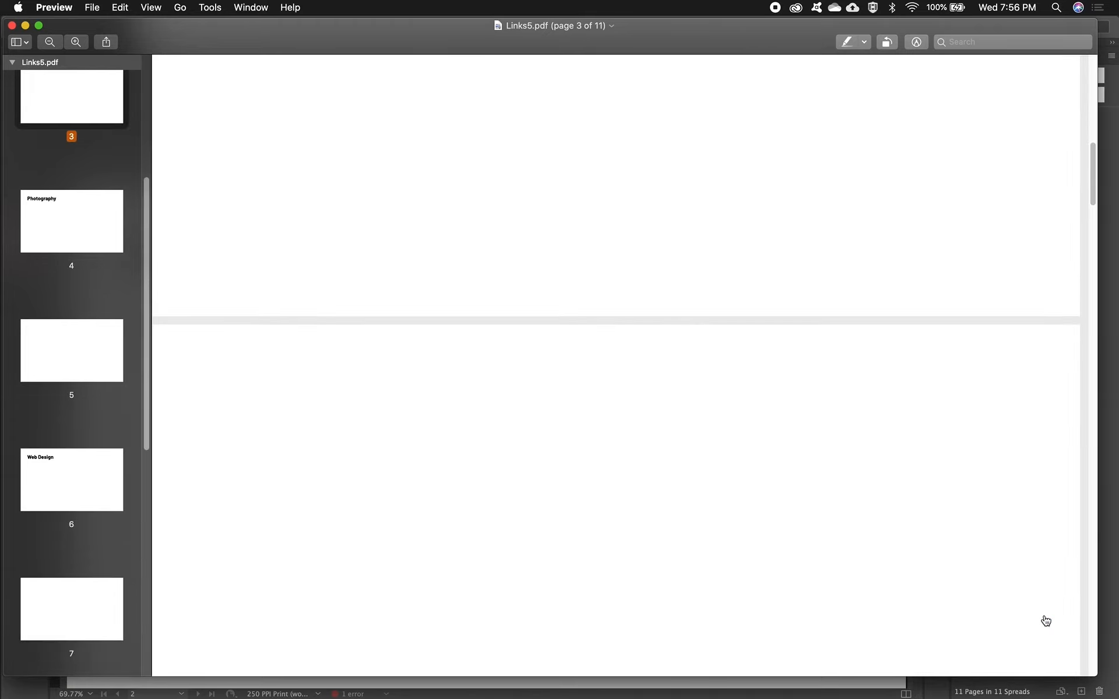
- Examine where pages 1 to 4 and their headings fall in the PDF window, and close Links5.pdf
{"action": "scroll", "coordinate": [901, 515], "scroll_direction": "up", "scroll_amount": 5}
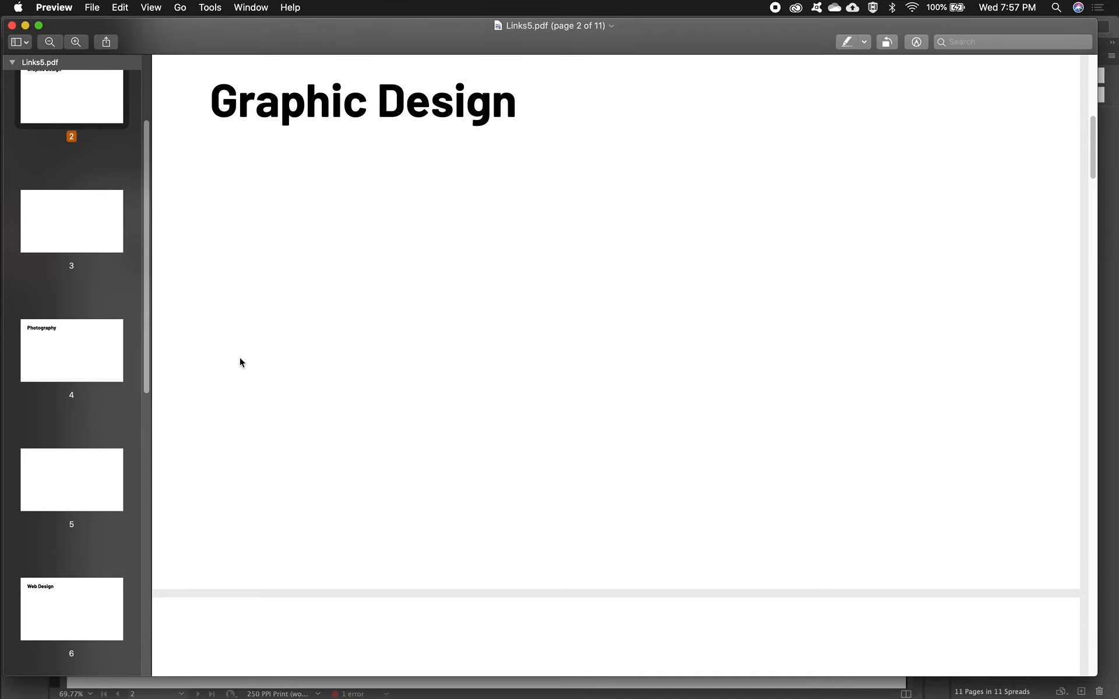
{"action": "scroll", "coordinate": [240, 358], "scroll_direction": "up", "scroll_amount": 10}
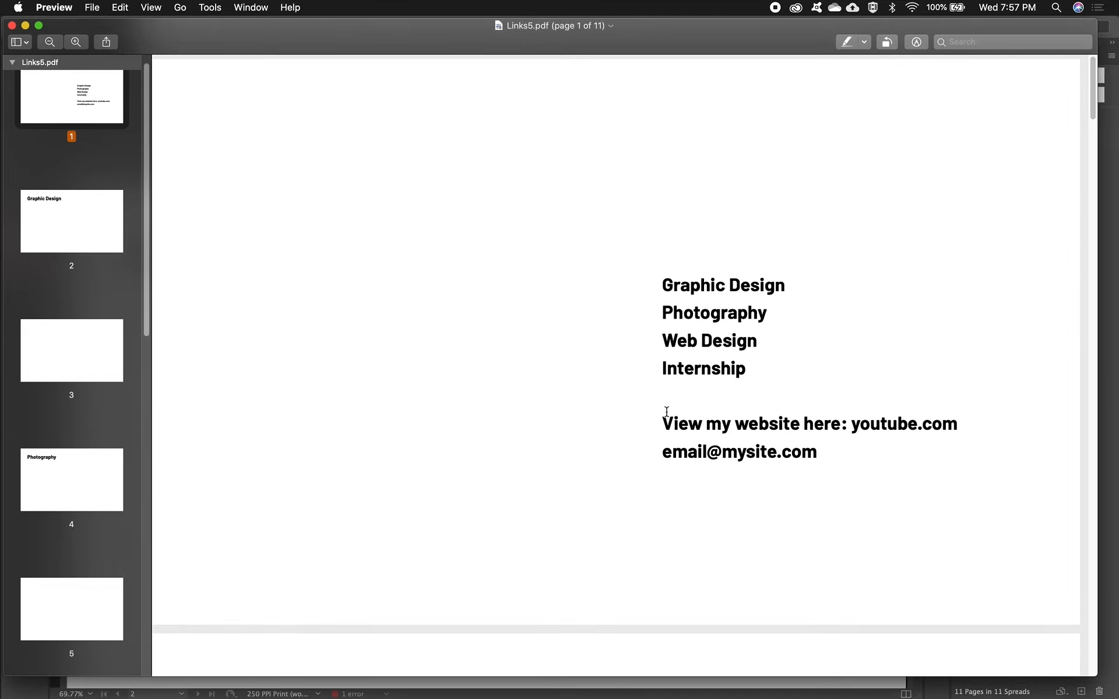
{"action": "scroll", "coordinate": [654, 408], "scroll_direction": "down", "scroll_amount": 3}
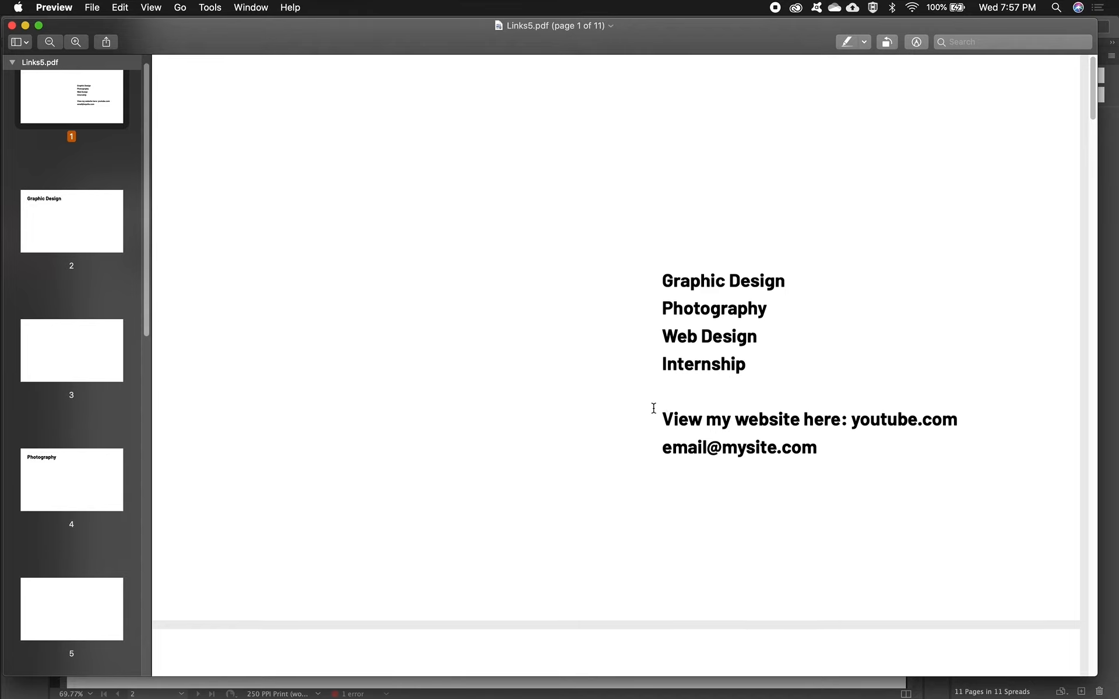
{"action": "scroll", "coordinate": [654, 408], "scroll_direction": "down", "scroll_amount": 5}
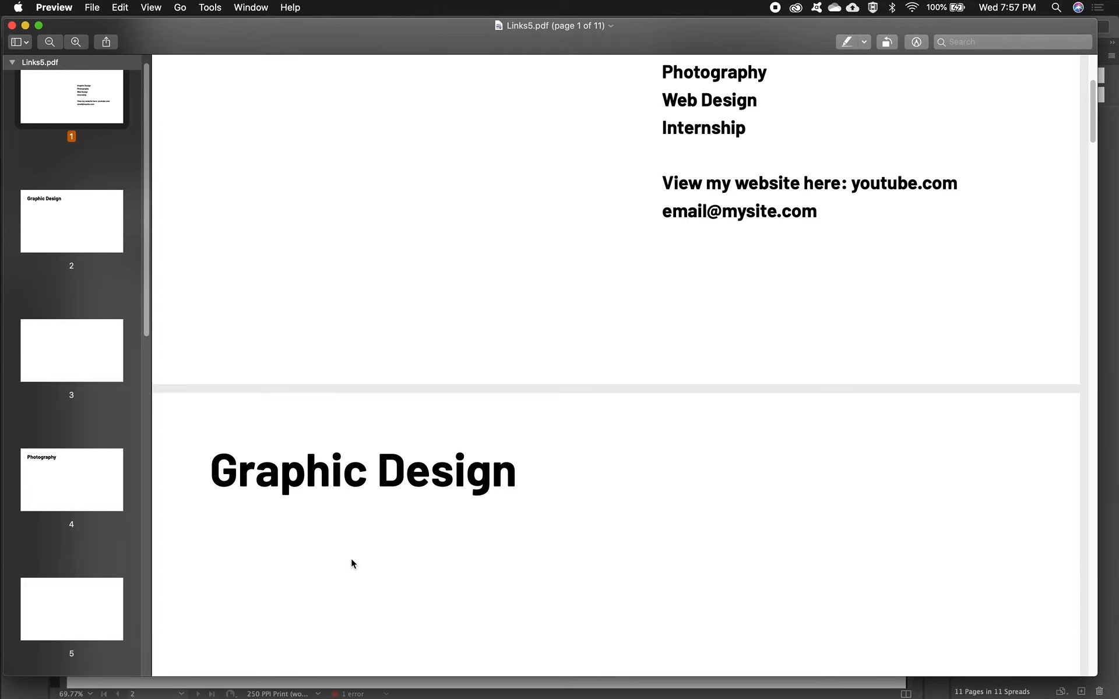
{"action": "scroll", "coordinate": [358, 558], "scroll_direction": "up", "scroll_amount": 5}
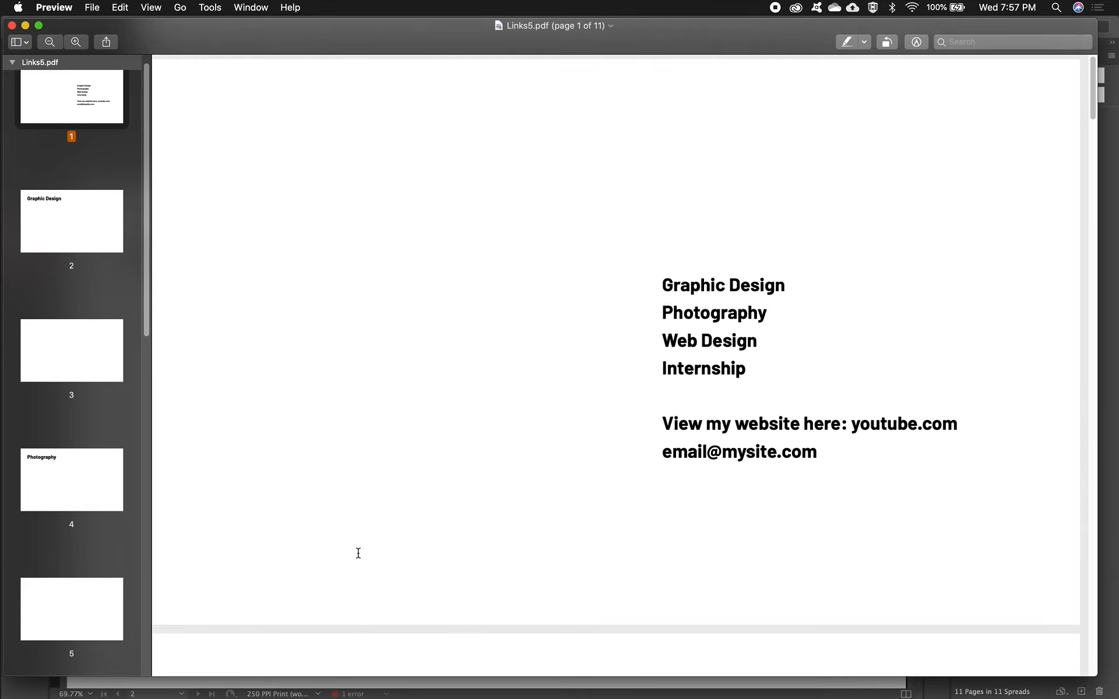
{"action": "scroll", "coordinate": [582, 487], "scroll_direction": "down", "scroll_amount": 6}
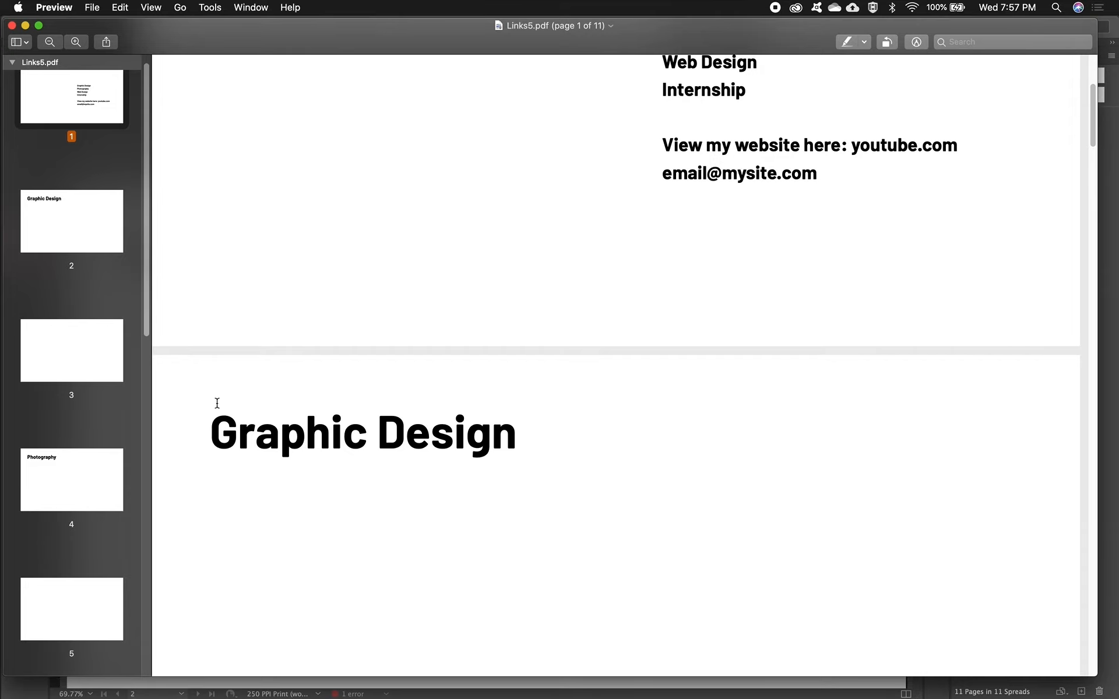
{"action": "scroll", "coordinate": [699, 181], "scroll_direction": "up", "scroll_amount": 3}
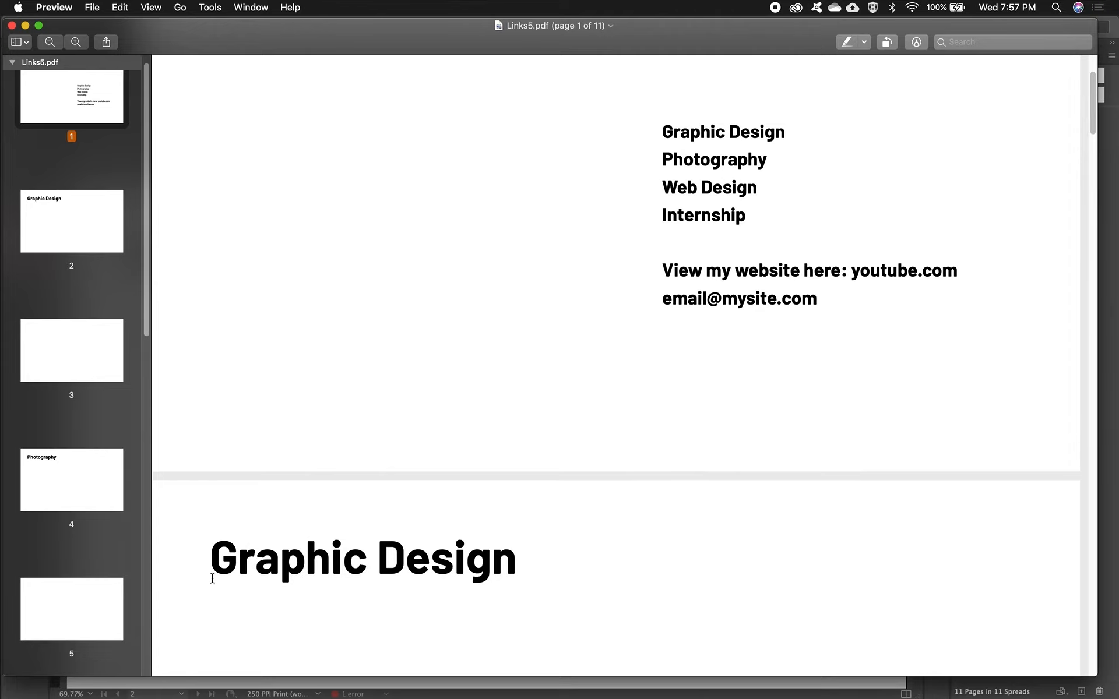
{"action": "scroll", "coordinate": [212, 565], "scroll_direction": "down", "scroll_amount": 10}
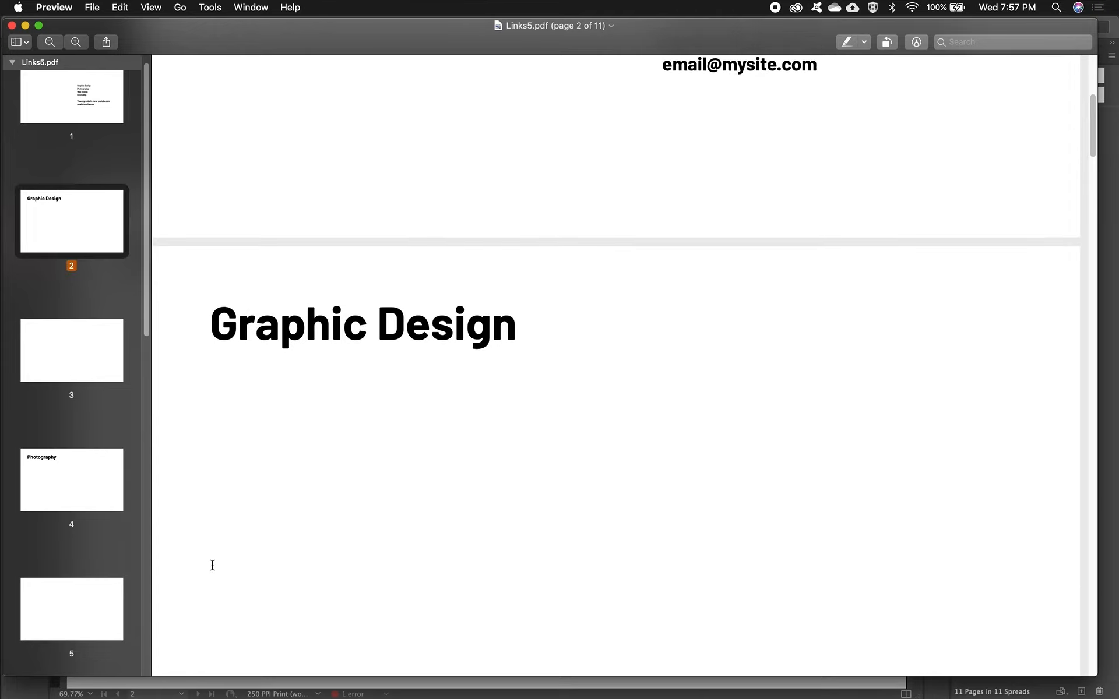
{"action": "scroll", "coordinate": [213, 564], "scroll_direction": "down", "scroll_amount": 8}
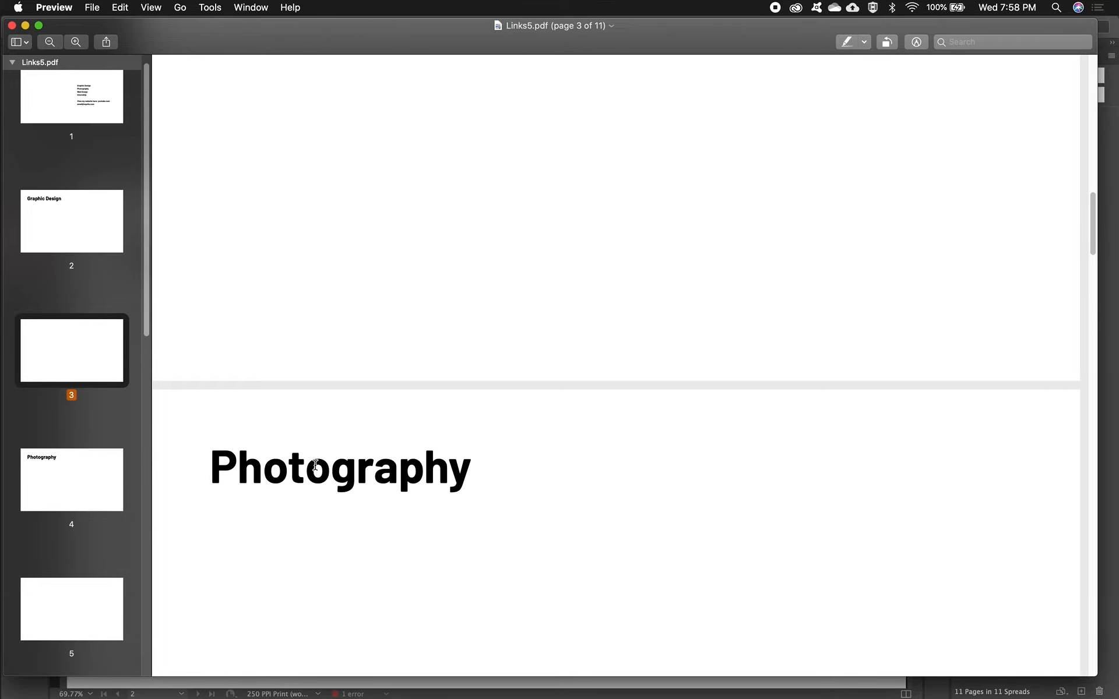
{"action": "key", "text": "super+w"}
- Go to page 11 in InDesign and move the floating Hyperlinks and Buttons and Forms windows clear of the arrow button
{"action": "left_click", "coordinate": [17, 68]}
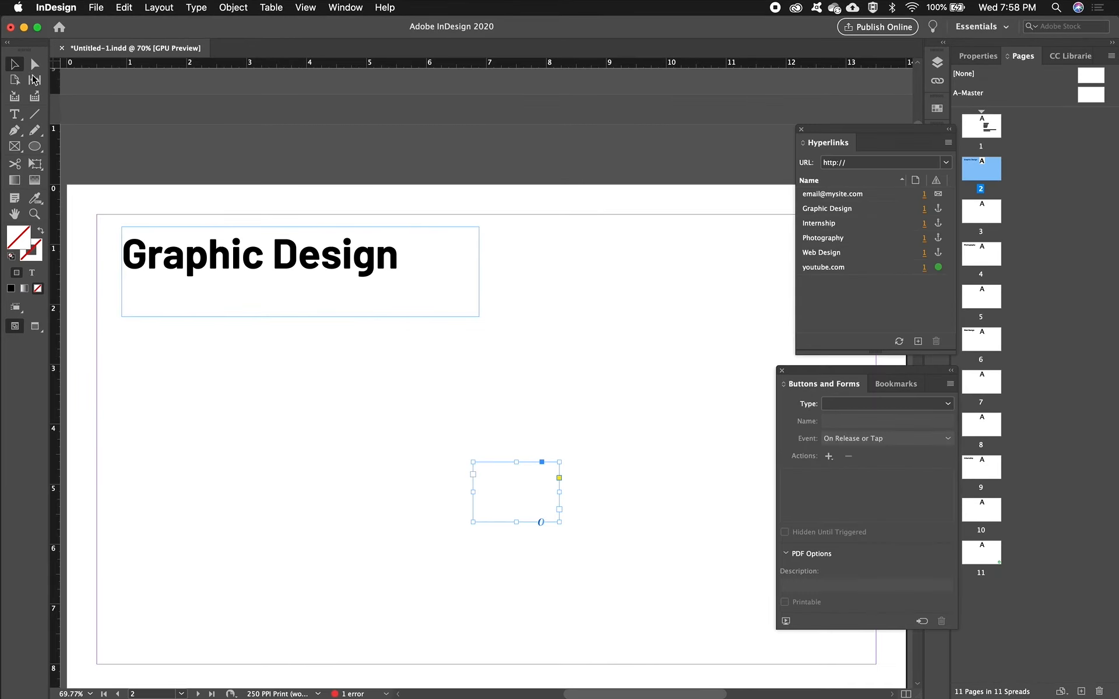
{"action": "scroll", "coordinate": [639, 482], "scroll_direction": "down", "scroll_amount": 20}
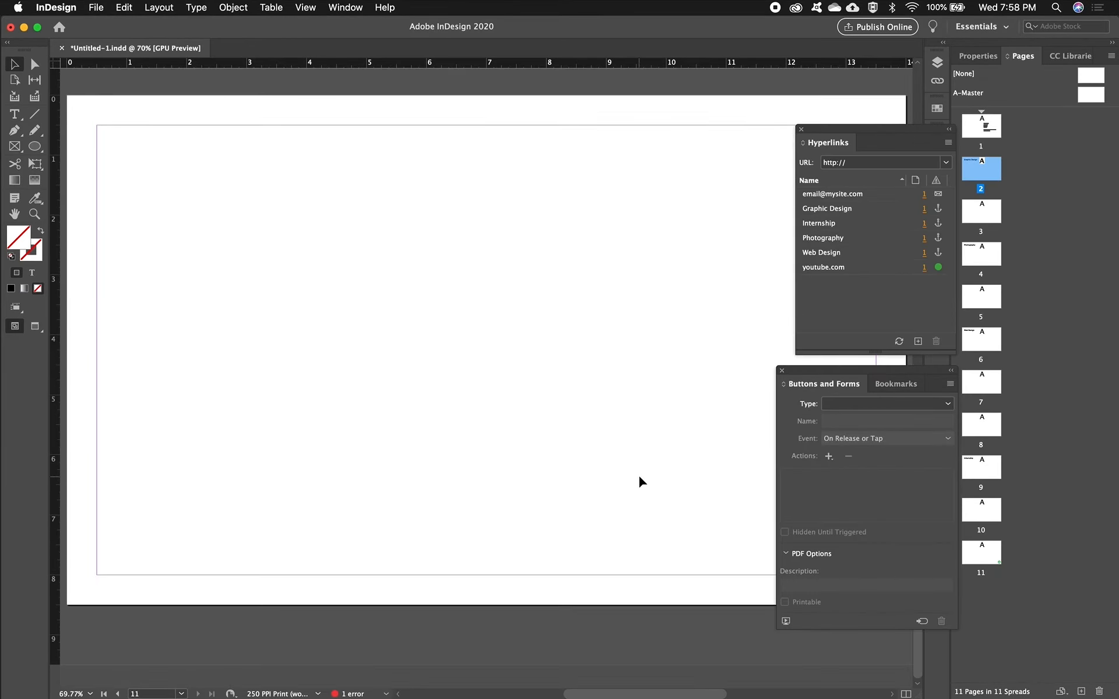
{"action": "left_click_drag", "start_coordinate": [839, 129], "coordinate": [965, 139]}
{"action": "left_click_drag", "start_coordinate": [857, 371], "coordinate": [982, 399]}
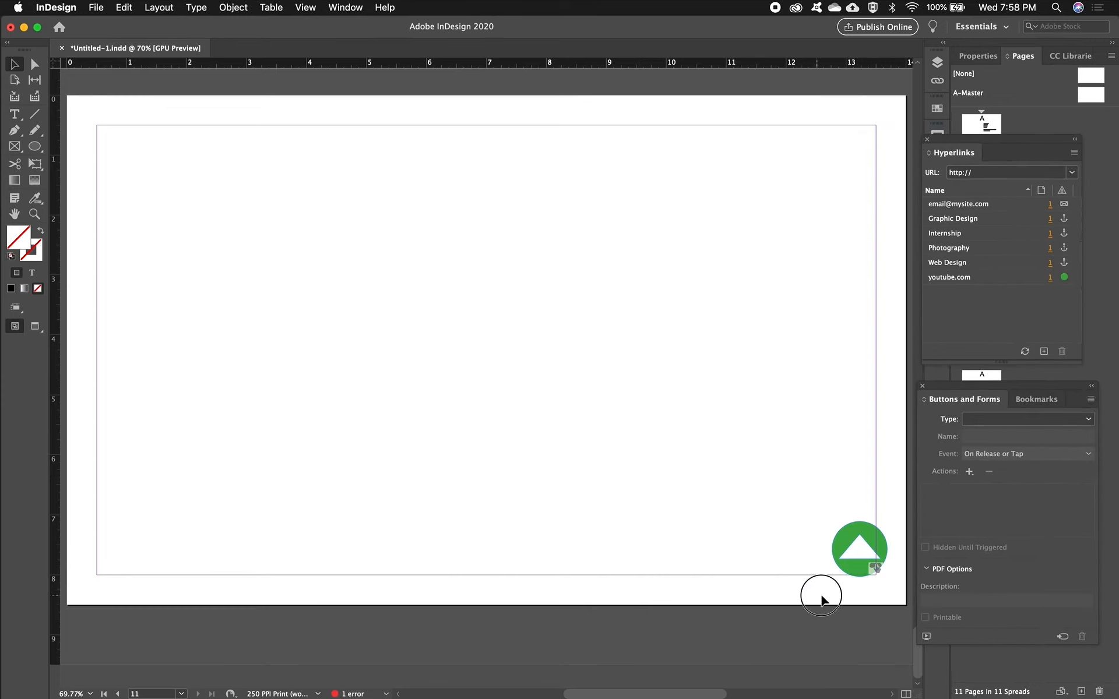
- Copy the arrow button from page 11 to the same position on page 6 and name the copy "Back to Top 2"
{"action": "left_click_drag", "start_coordinate": [822, 596], "coordinate": [893, 513]}
{"action": "scroll", "coordinate": [880, 530], "scroll_direction": "up", "scroll_amount": 10}
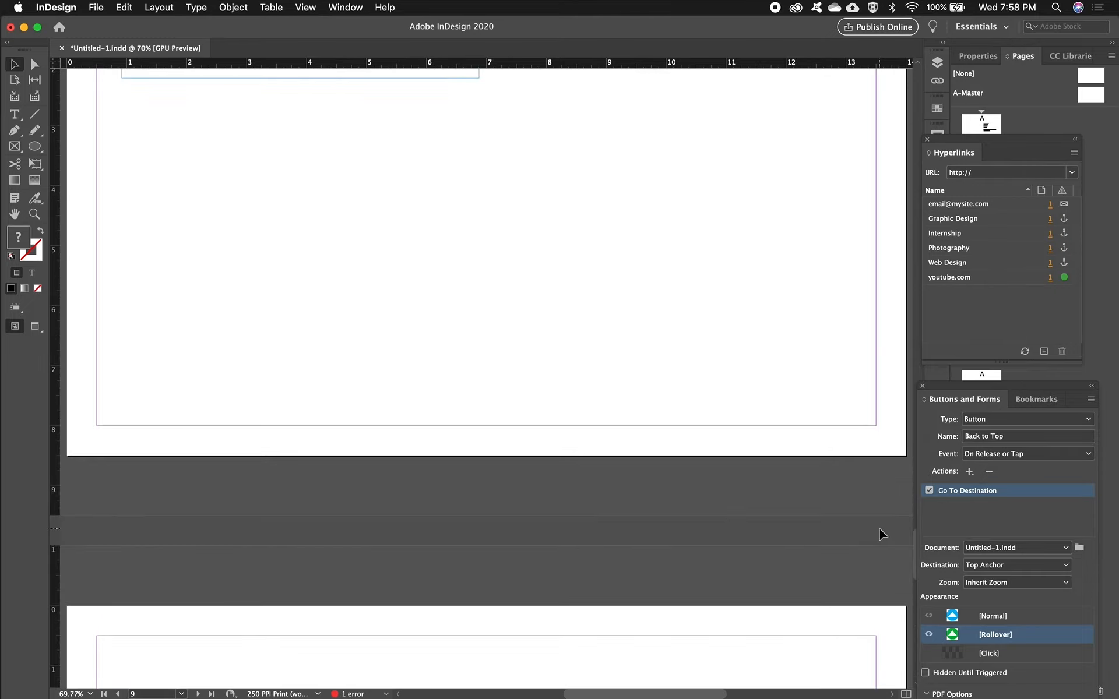
{"action": "scroll", "coordinate": [880, 534], "scroll_direction": "up", "scroll_amount": 15}
{"action": "left_click", "coordinate": [841, 467]}
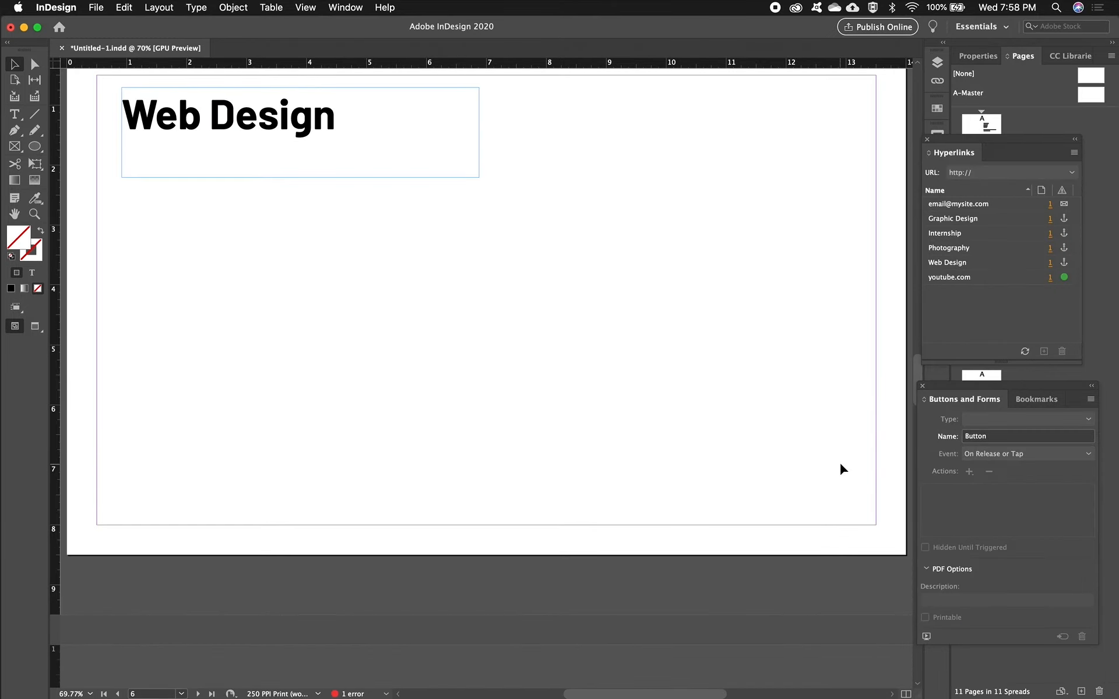
{"action": "left_click", "coordinate": [842, 469]}
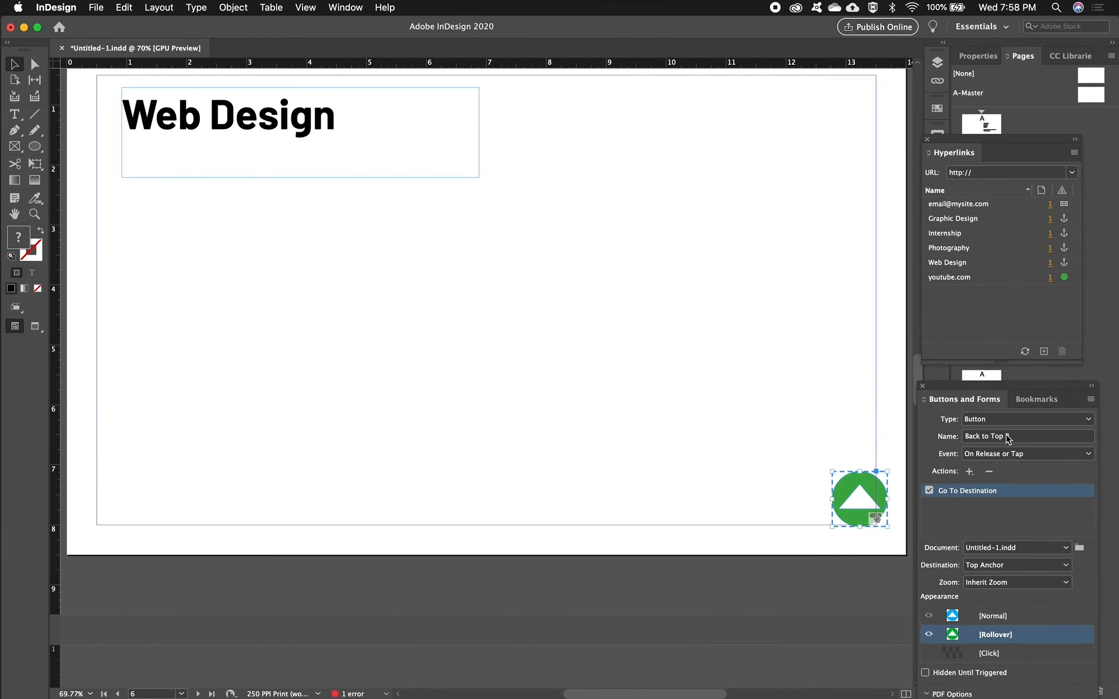
{"action": "left_click", "coordinate": [1008, 437]}
{"action": "type", "text": "2"}
- Move the empty anchor text frame on page 2 to the page's upper-left corner
{"action": "scroll", "coordinate": [306, 212], "scroll_direction": "up", "scroll_amount": 10}
{"action": "scroll", "coordinate": [306, 212], "scroll_direction": "up", "scroll_amount": 20}
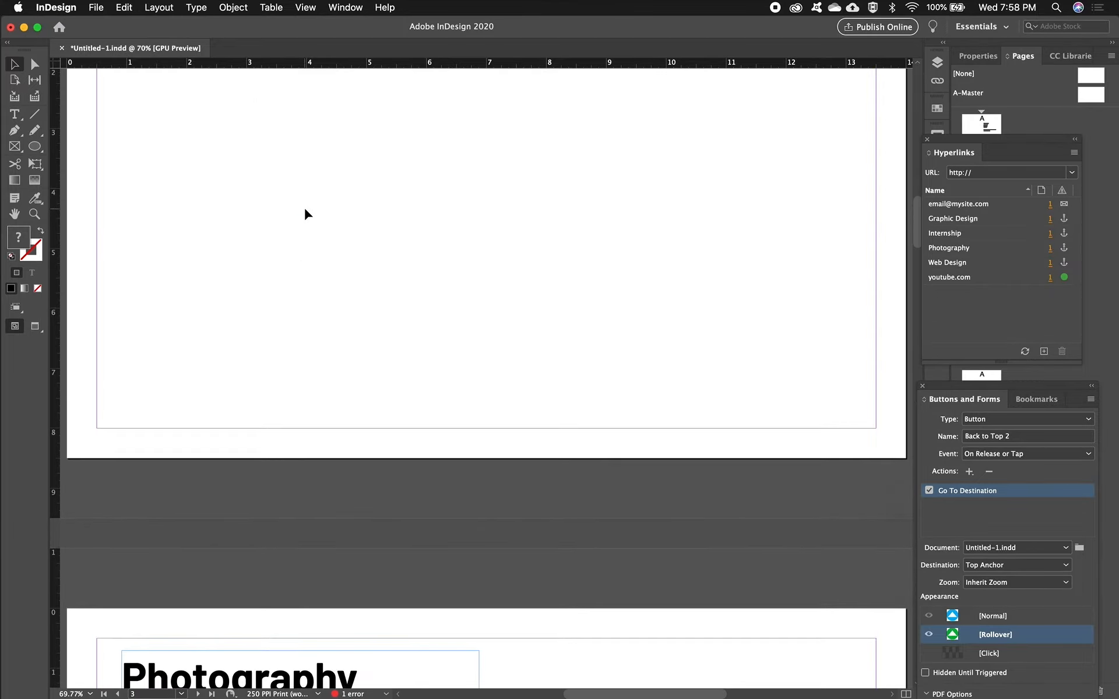
{"action": "scroll", "coordinate": [306, 215], "scroll_direction": "up", "scroll_amount": 5}
{"action": "left_click_drag", "start_coordinate": [501, 422], "coordinate": [116, 158]}
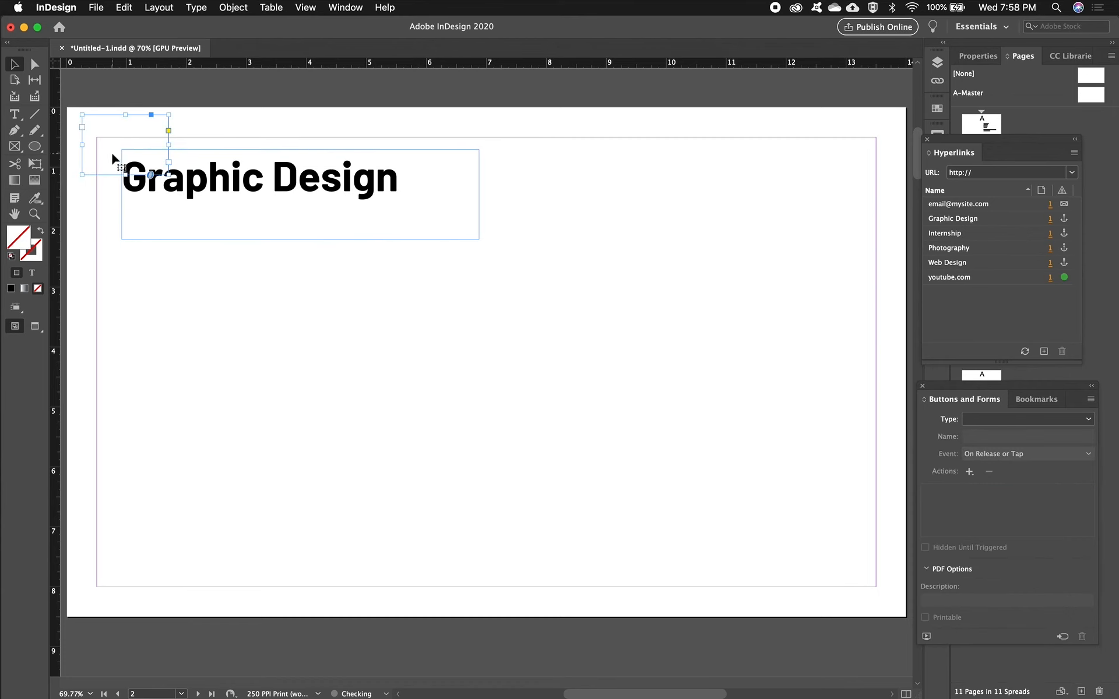
- Export the document to the Desktop as the interactive PDF Links6.pdf with View After Exporting turned off
{"action": "key", "text": "super+e"}
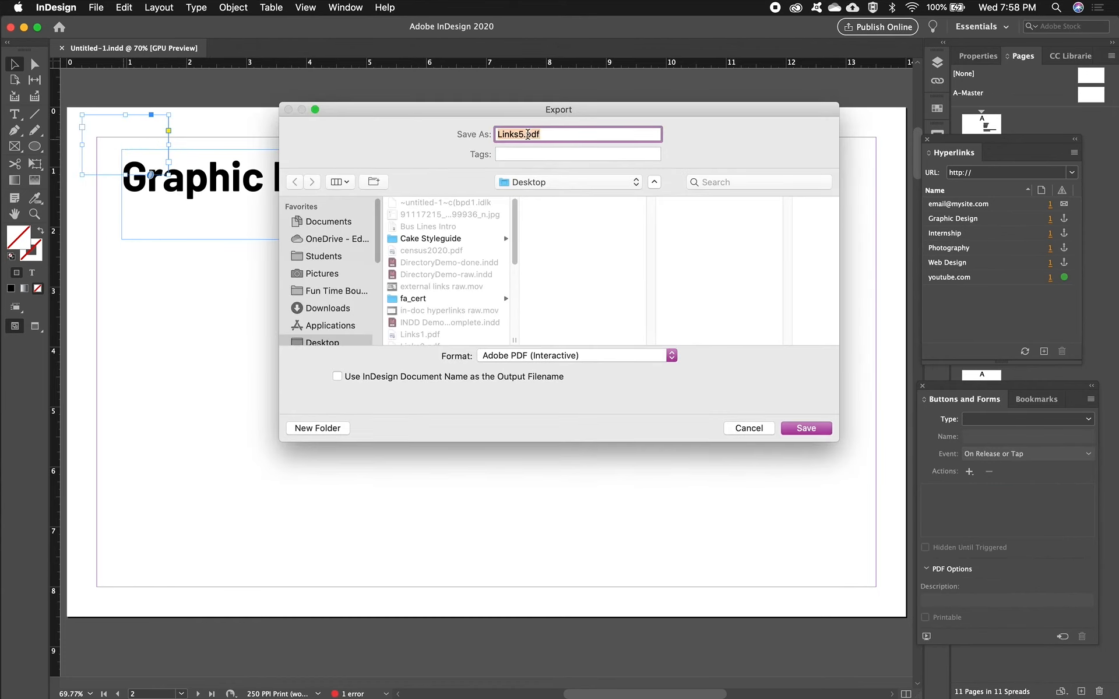
{"action": "left_click", "coordinate": [522, 135]}
{"action": "left_click", "coordinate": [807, 429]}
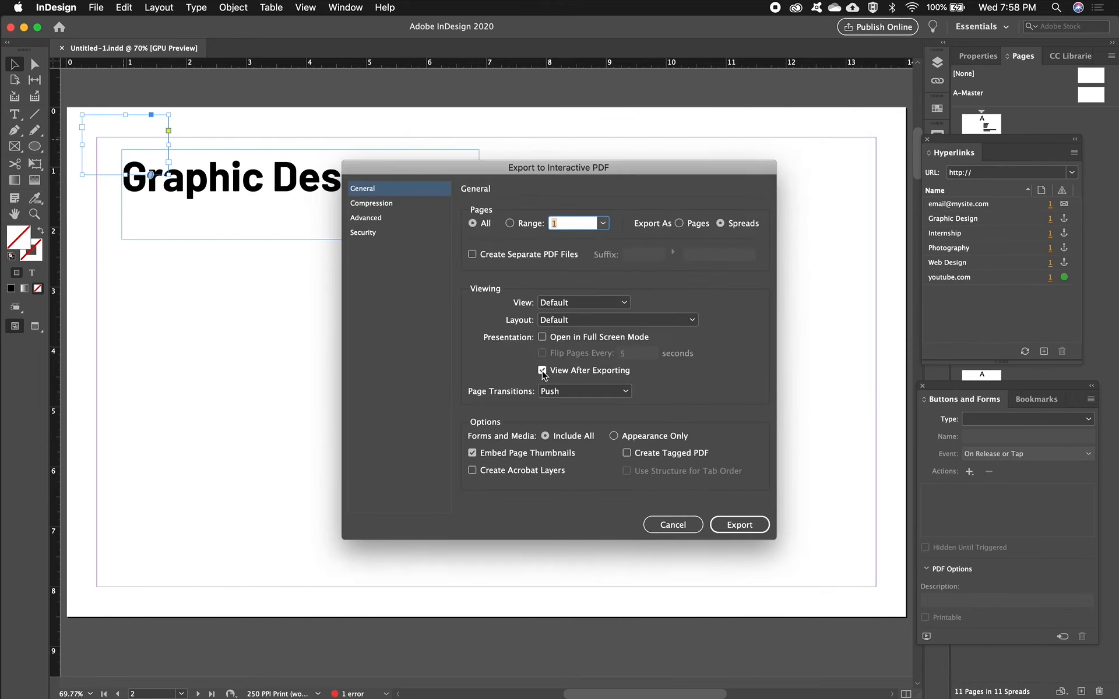
{"action": "left_click", "coordinate": [542, 371]}
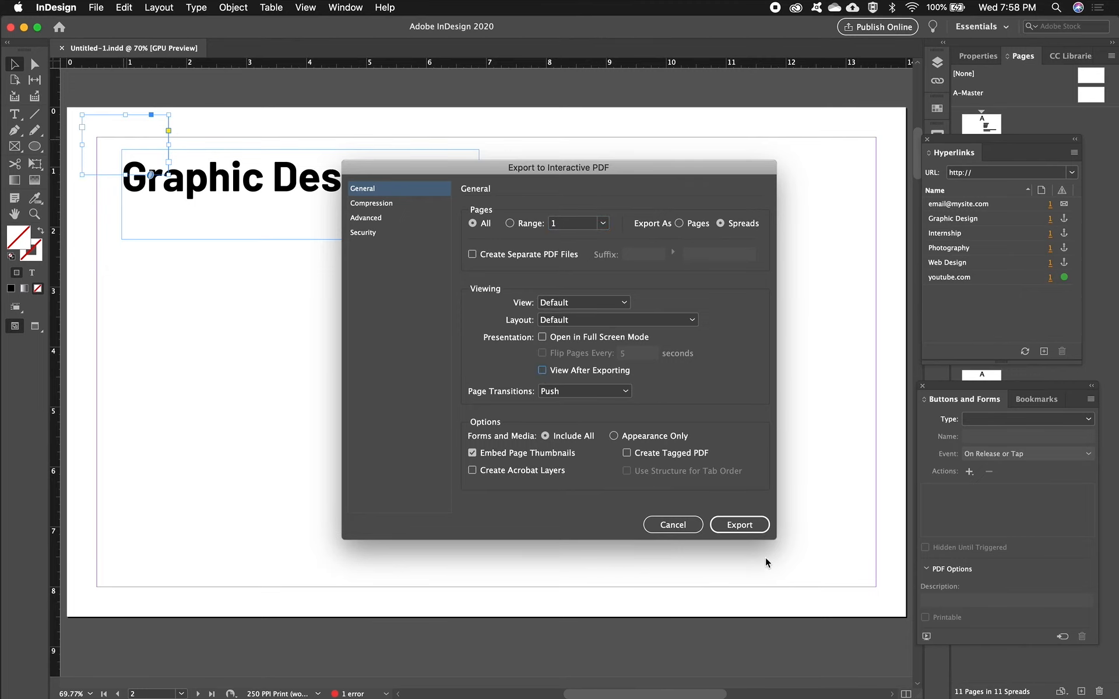
{"action": "left_click", "coordinate": [756, 532]}
- Switch to Acrobat Pro DC and open Links6.pdf from the Desktop
{"action": "mouse_move", "coordinate": [637, 676]}
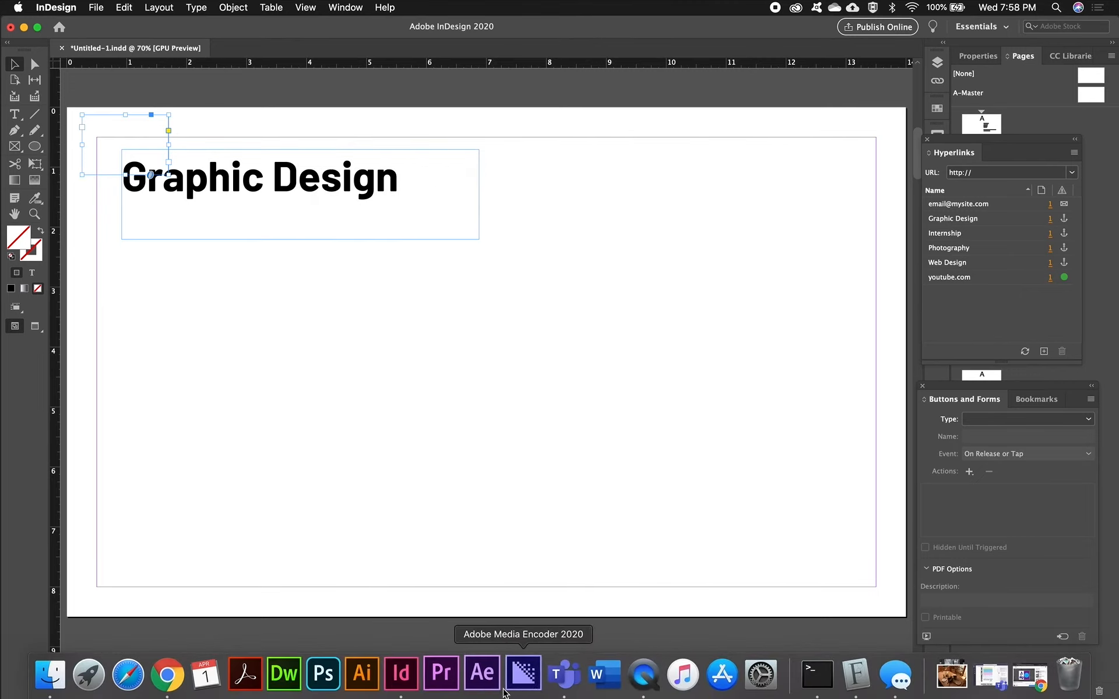
{"action": "left_click", "coordinate": [246, 675]}
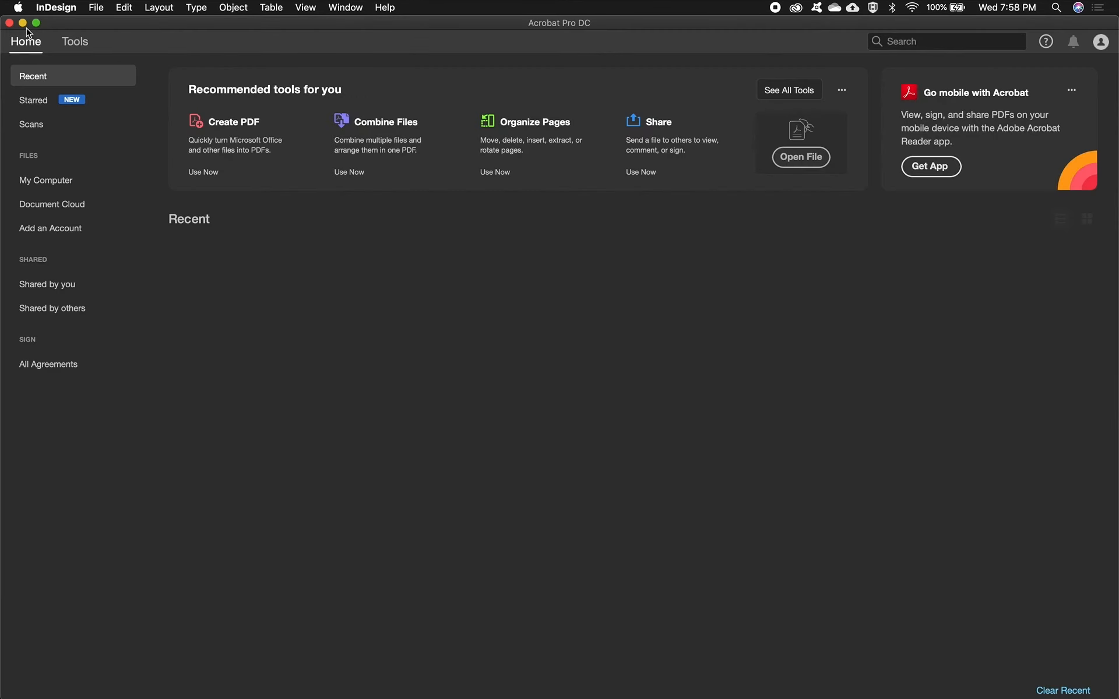
{"action": "left_click", "coordinate": [130, 9]}
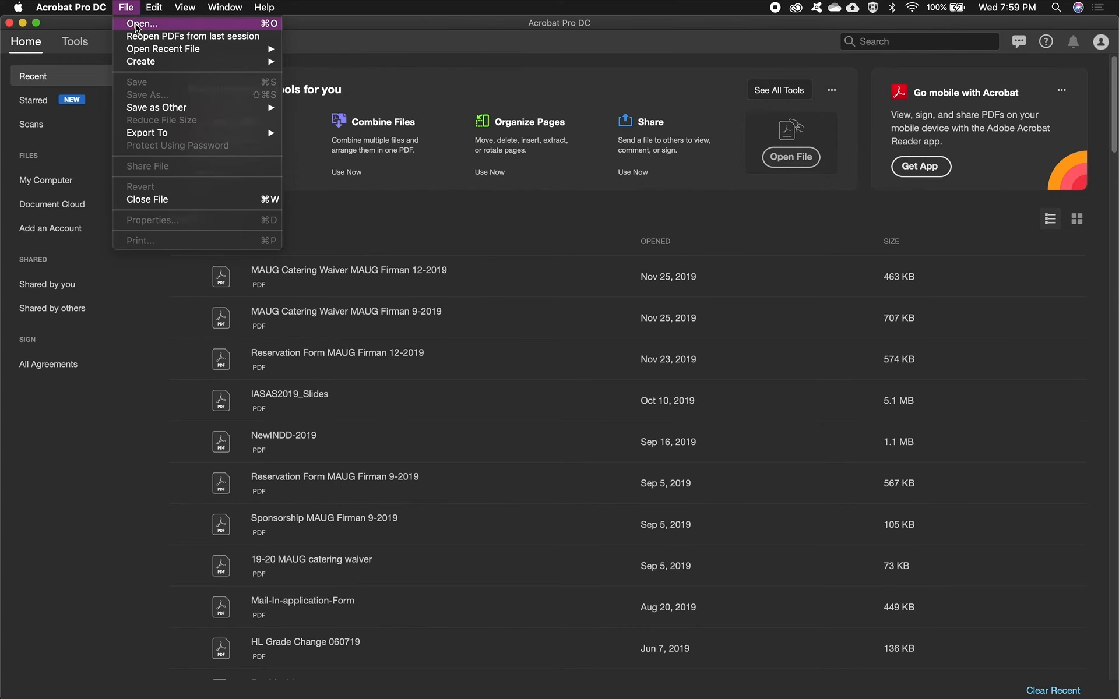
{"action": "left_click", "coordinate": [136, 27]}
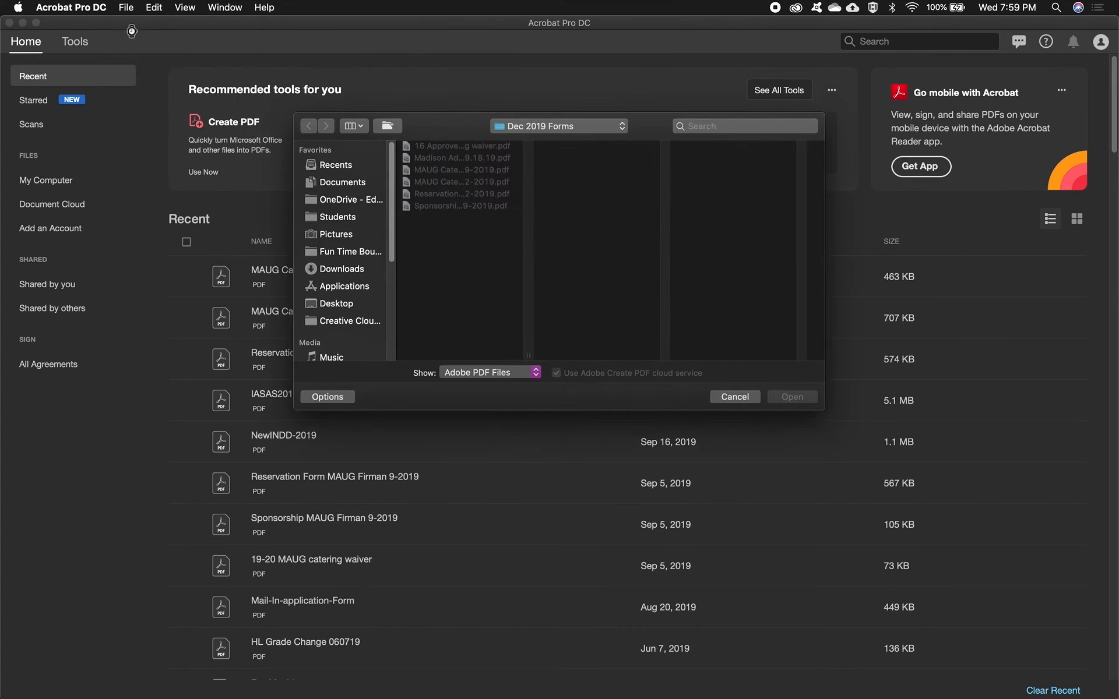
{"action": "key", "text": "super+shift+d"}
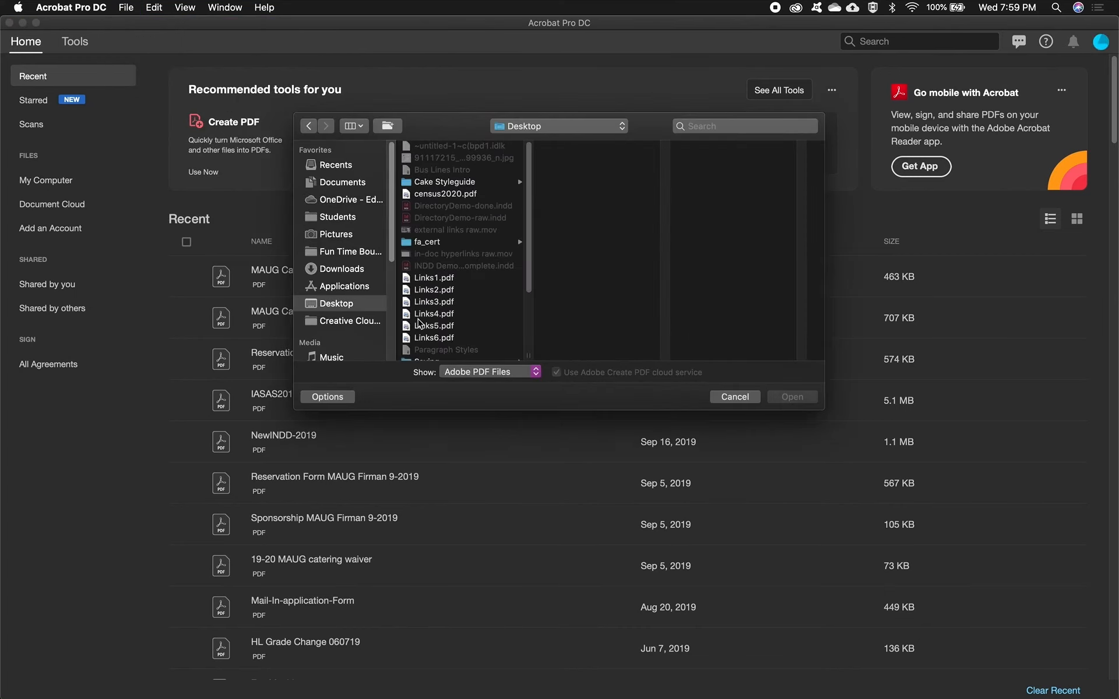
{"action": "left_click", "coordinate": [455, 340]}
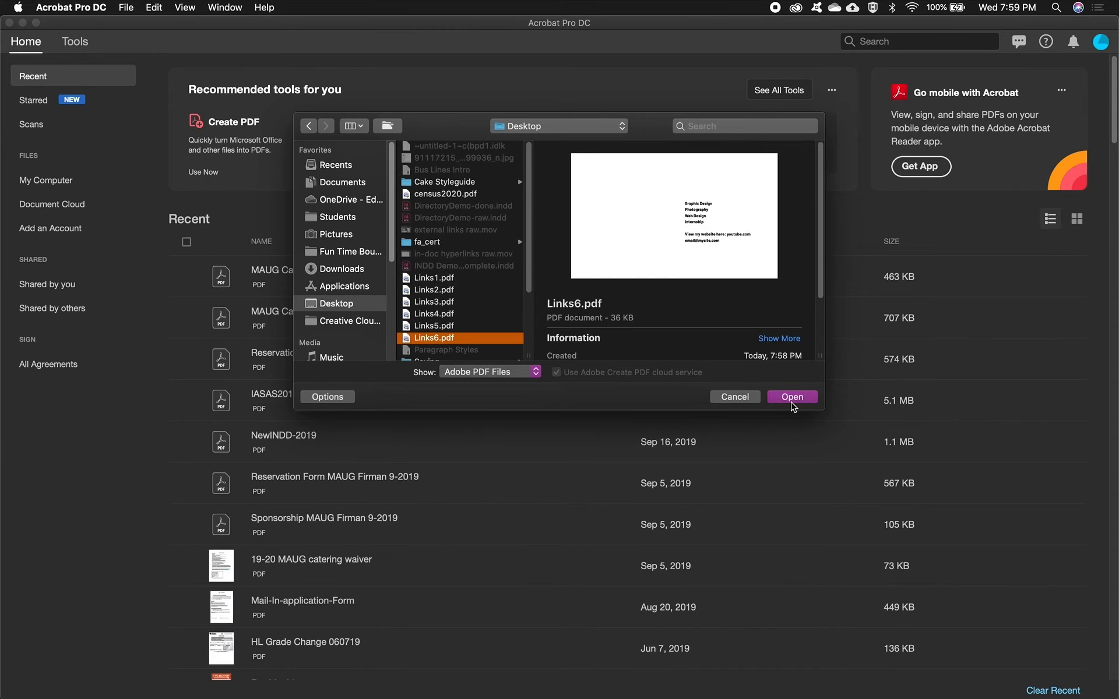
{"action": "left_click", "coordinate": [793, 397]}
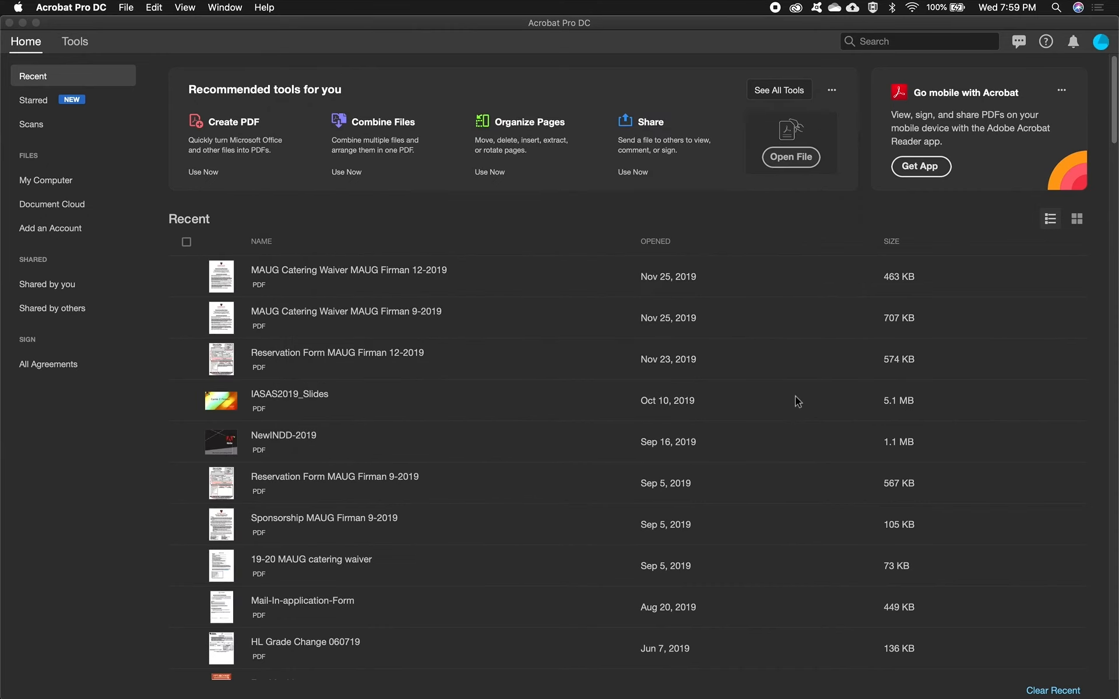
- Test the Back to Top arrow buttons on pages 11 and 6 of the PDF
{"action": "scroll", "coordinate": [375, 457], "scroll_direction": "down", "scroll_amount": 5}
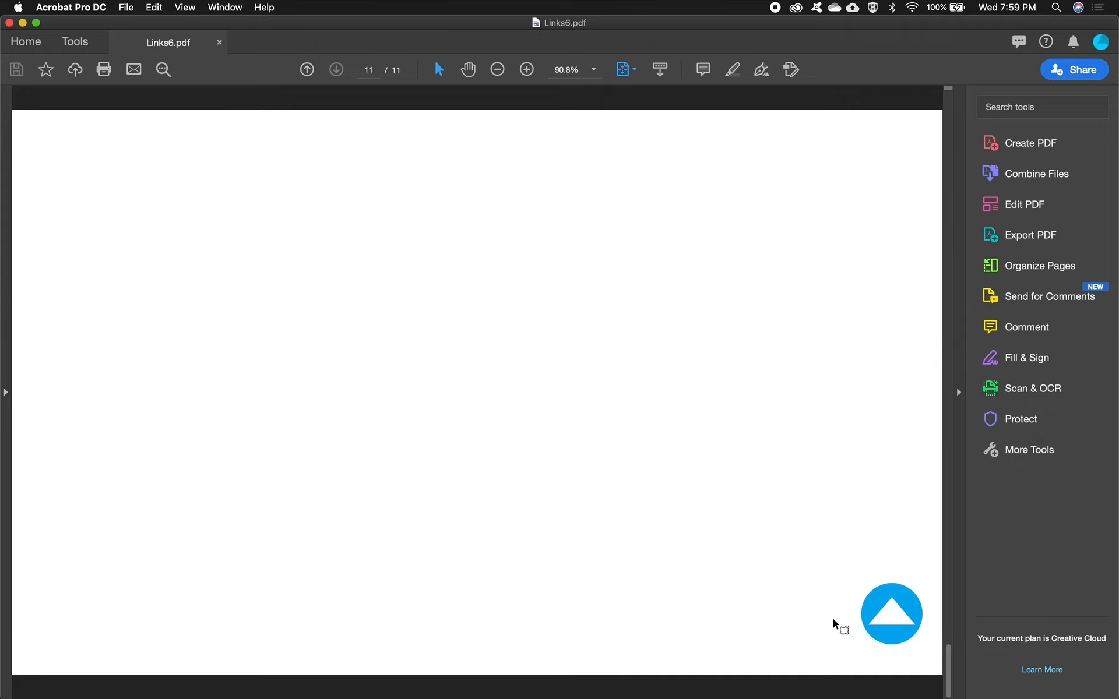
{"action": "left_click", "coordinate": [874, 619]}
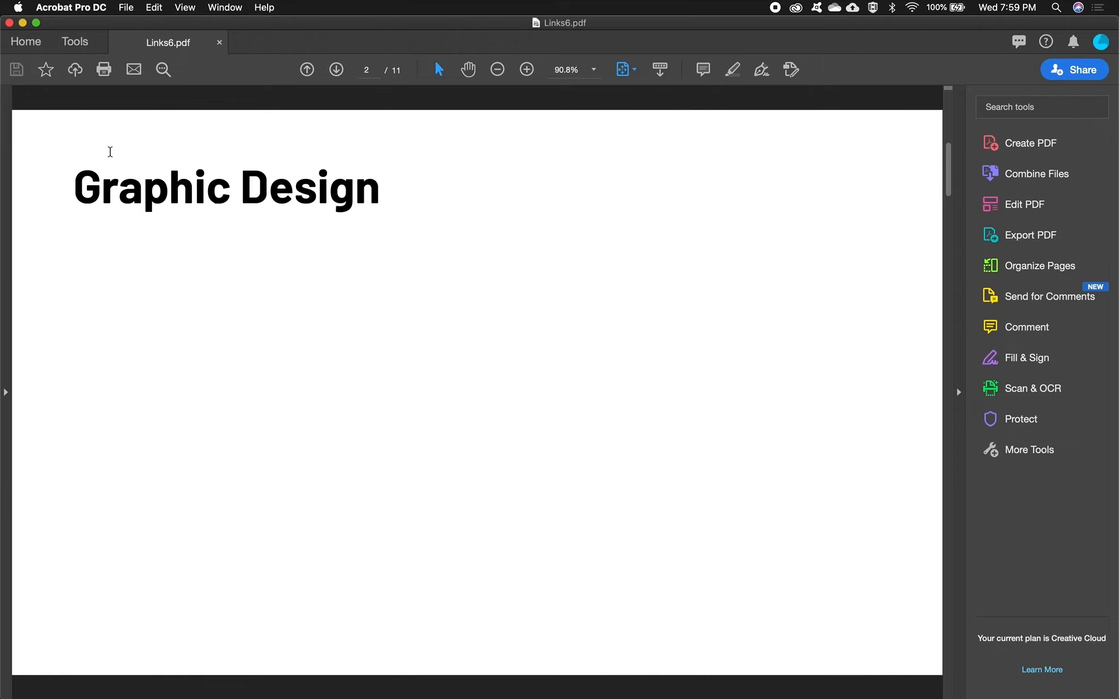
{"action": "scroll", "coordinate": [848, 434], "scroll_direction": "down", "scroll_amount": 8}
{"action": "scroll", "coordinate": [847, 431], "scroll_direction": "up", "scroll_amount": 8}
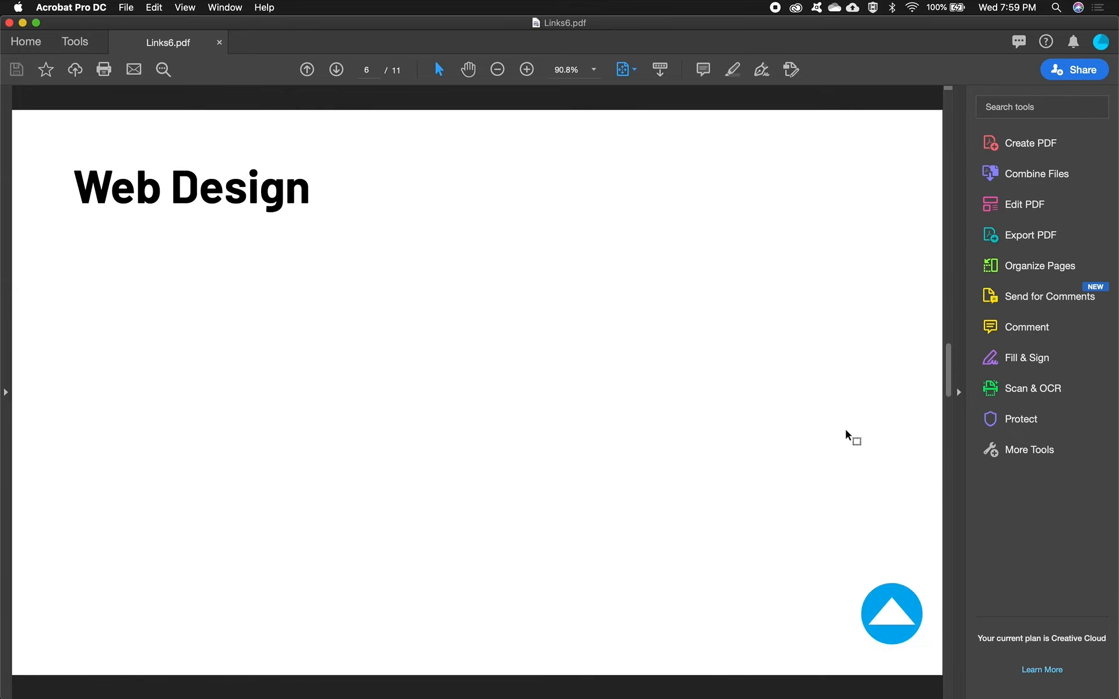
{"action": "left_click", "coordinate": [896, 605]}
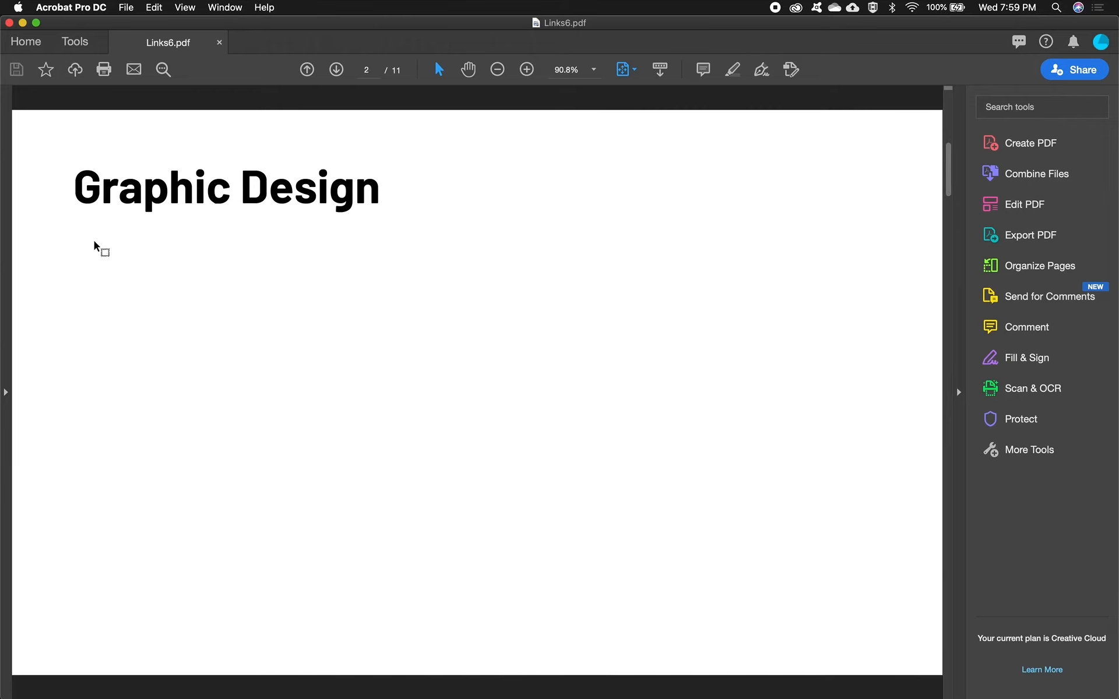
{"action": "scroll", "coordinate": [803, 415], "scroll_direction": "down", "scroll_amount": 4}
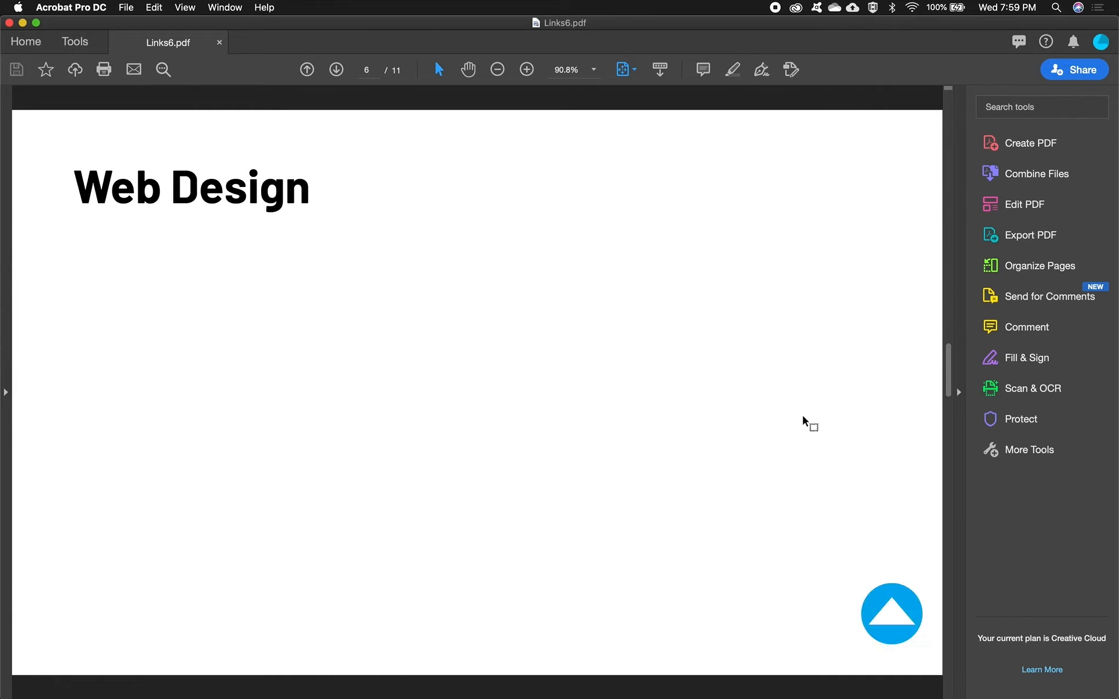
{"action": "left_click", "coordinate": [894, 615]}
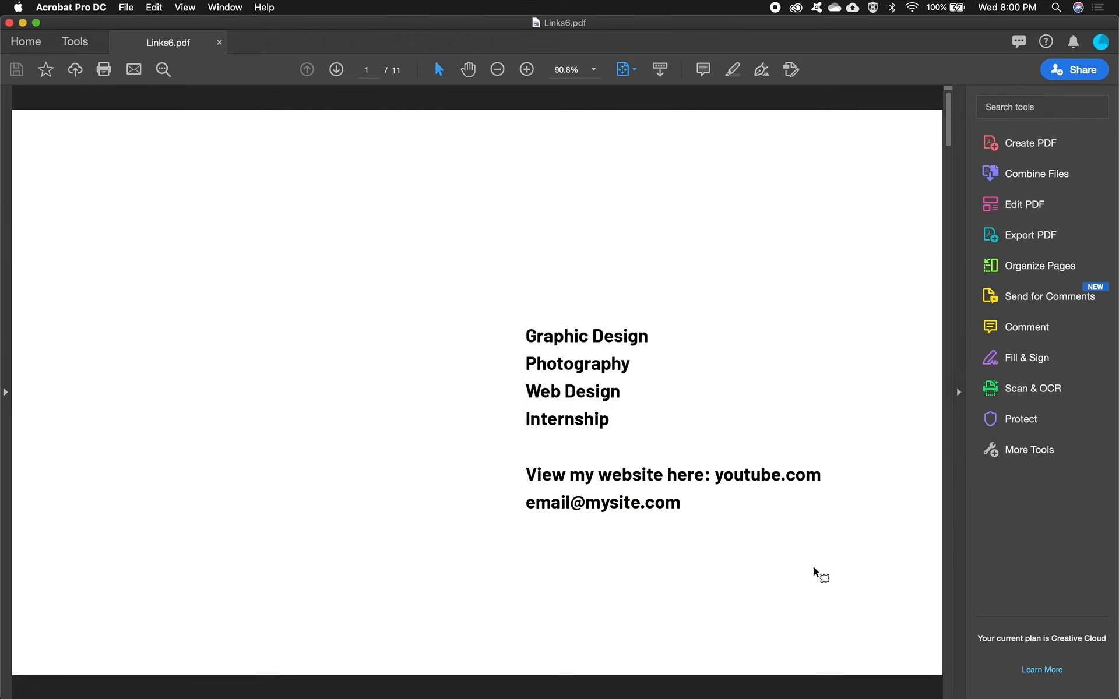
- Check the link targets of the website and e-mail lines on page 1, then select and deselect the e-mail text
{"action": "mouse_move", "coordinate": [746, 479]}
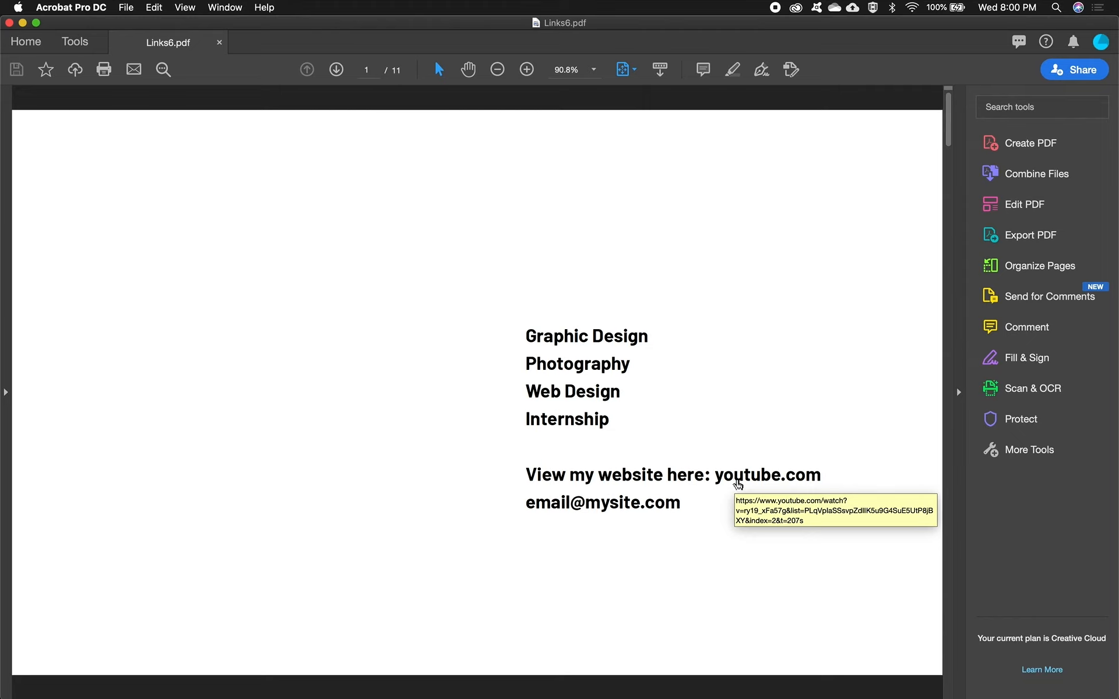
{"action": "mouse_move", "coordinate": [623, 515]}
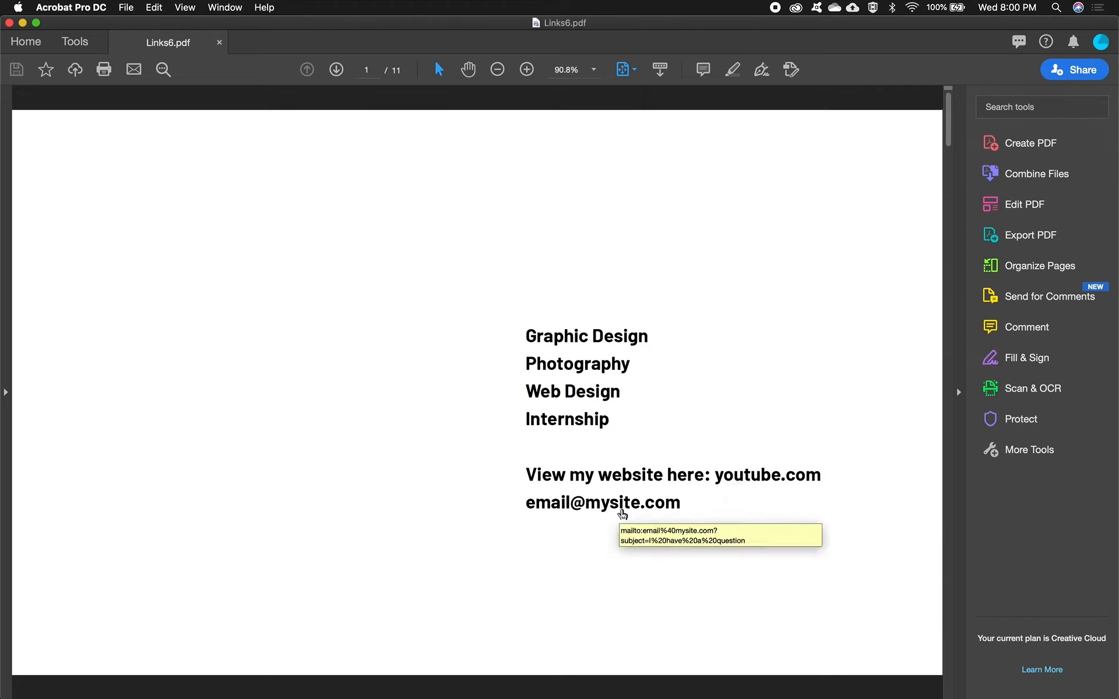
{"action": "left_click_drag", "start_coordinate": [679, 505], "coordinate": [526, 508]}
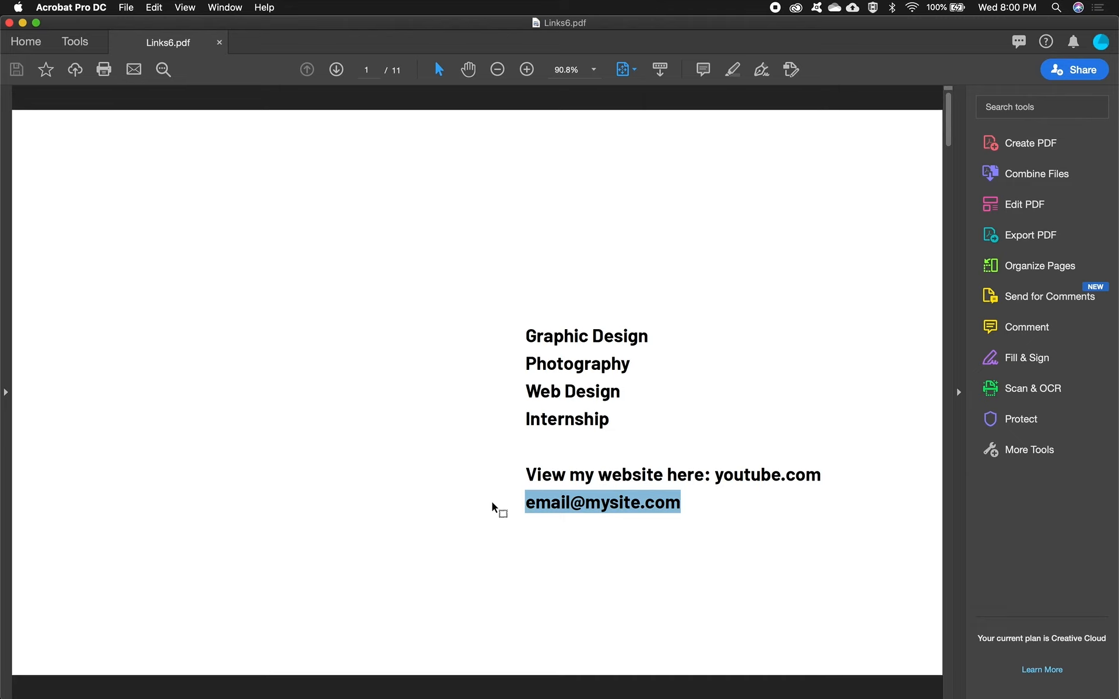
{"action": "left_click", "coordinate": [474, 508]}
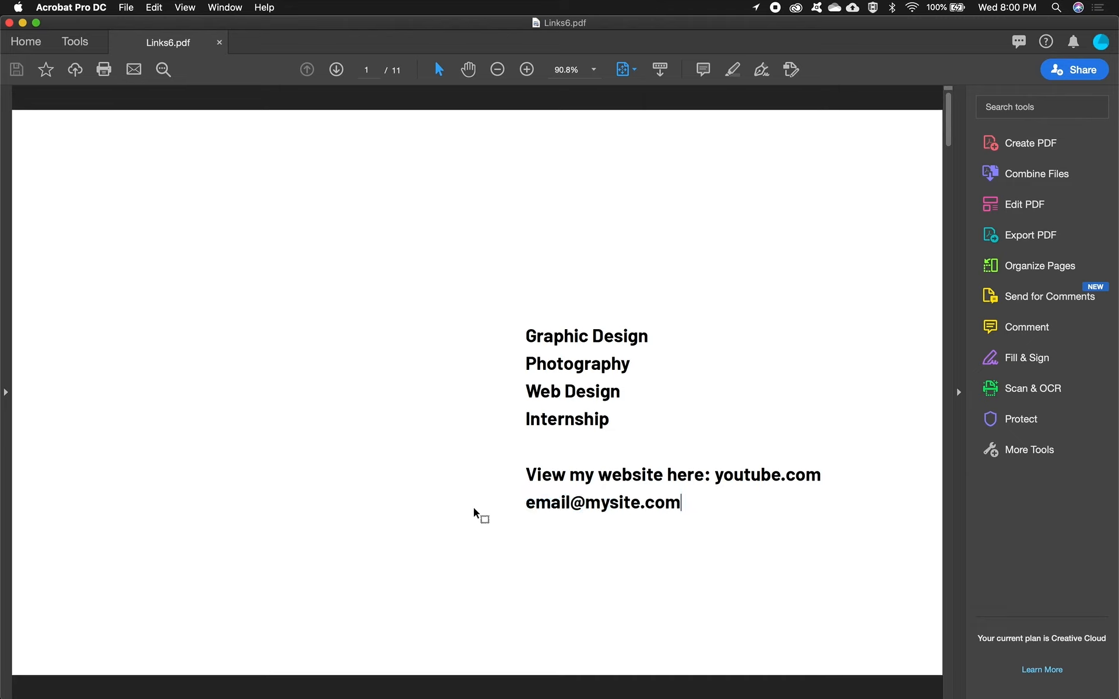